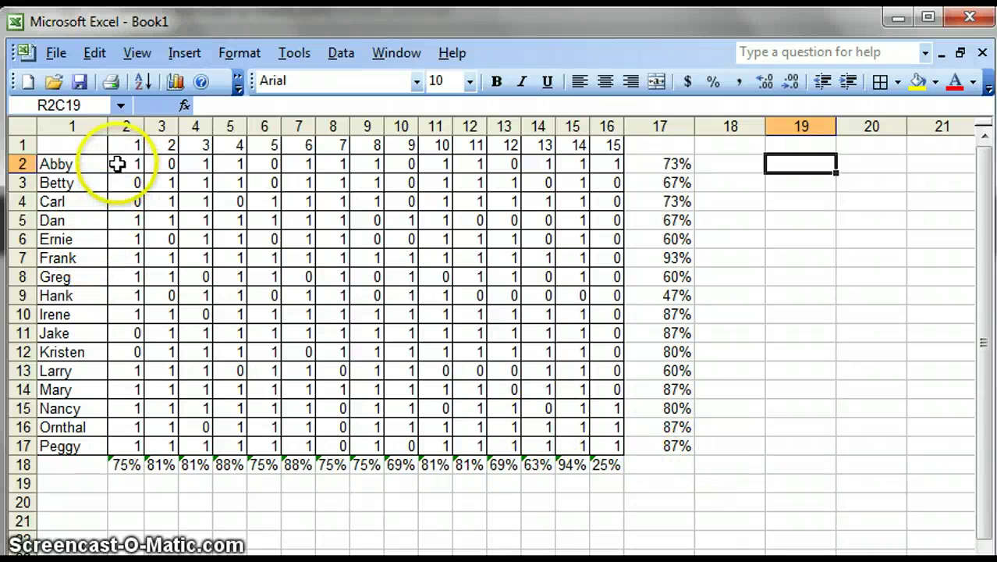
Point out the 0/1 score block, the student names, the question numbers and Abby's row.
{"action": "left_click_drag", "start_coordinate": [117, 163], "coordinate": [614, 443]}
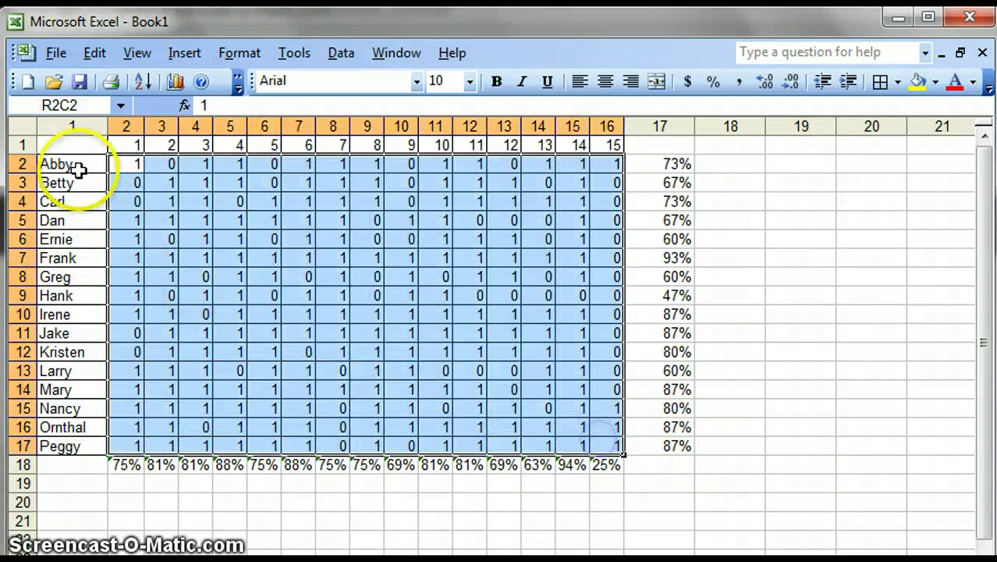
{"action": "left_click_drag", "start_coordinate": [78, 170], "coordinate": [73, 443]}
{"action": "left_click_drag", "start_coordinate": [133, 145], "coordinate": [611, 148]}
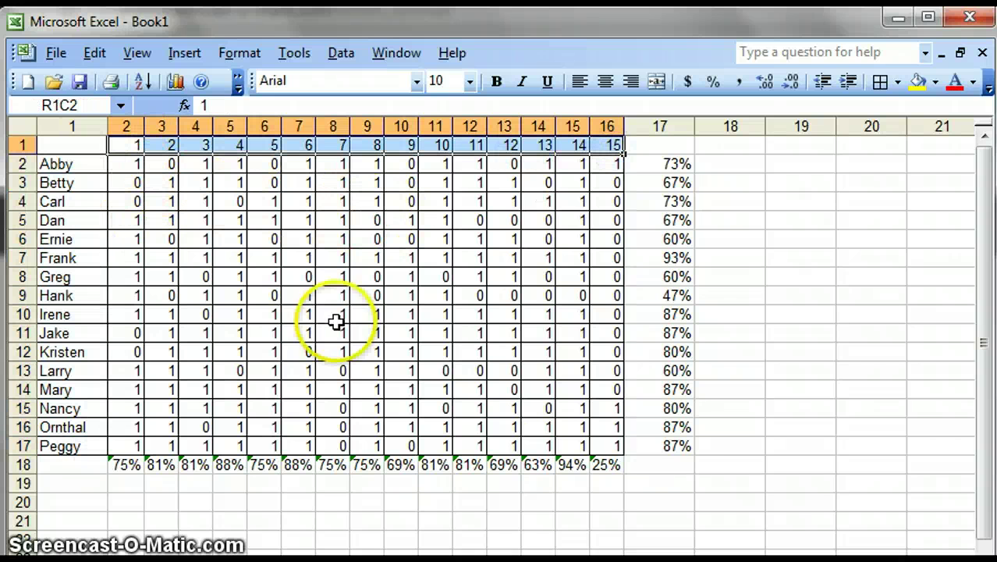
{"action": "left_click", "coordinate": [160, 168]}
{"action": "left_click", "coordinate": [258, 166]}
{"action": "left_click_drag", "start_coordinate": [129, 165], "coordinate": [620, 172]}
Review the existing student-average and question-average formulas without changing them.
{"action": "left_click", "coordinate": [652, 164]}
{"action": "double_click", "coordinate": [657, 167]}
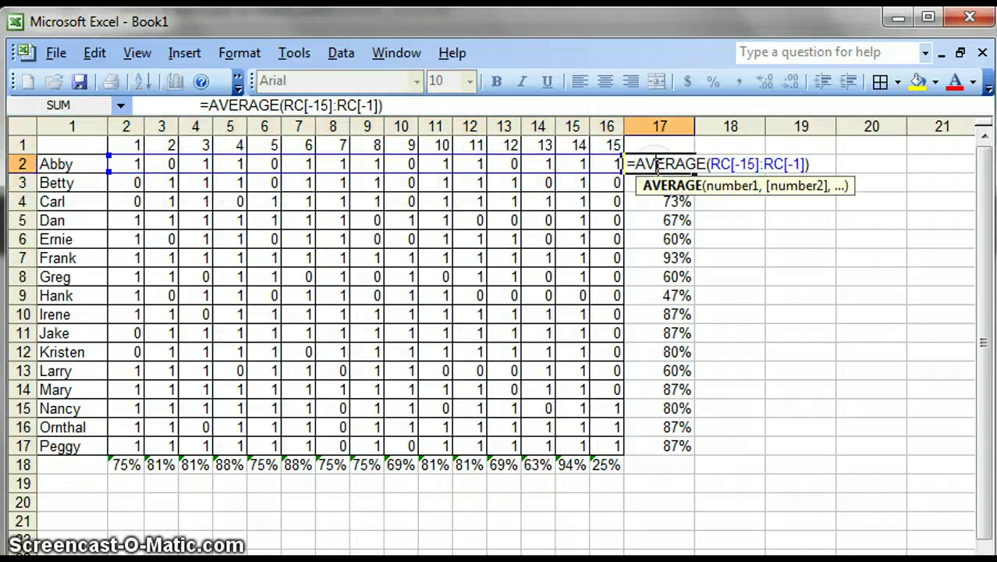
{"action": "key", "text": "Return"}
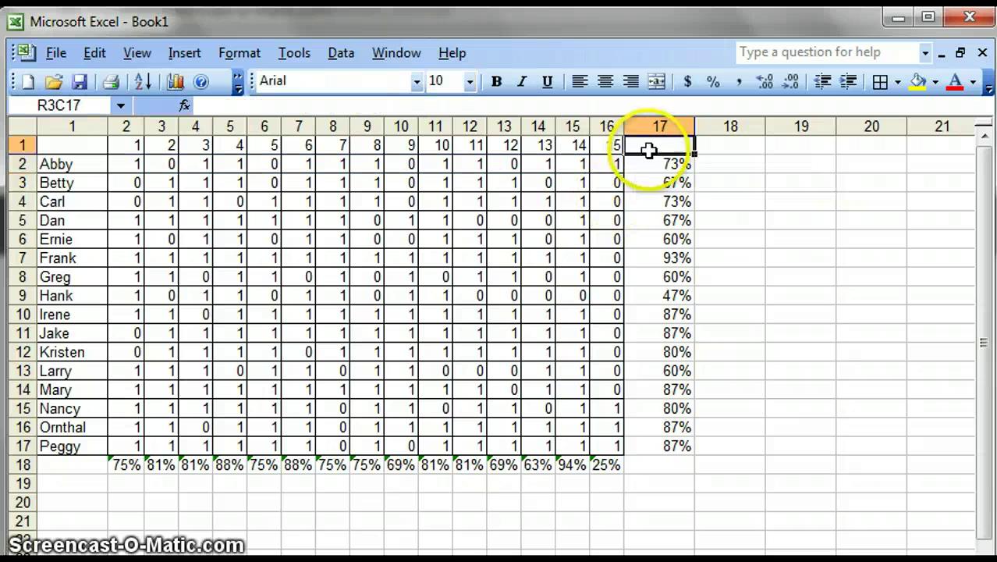
{"action": "left_click_drag", "start_coordinate": [647, 162], "coordinate": [650, 452]}
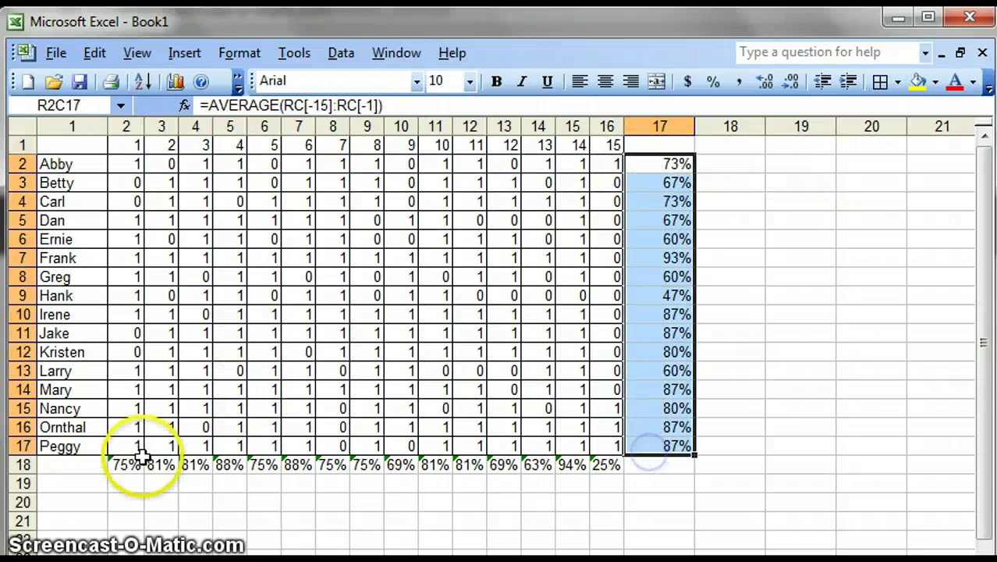
{"action": "left_click", "coordinate": [129, 466]}
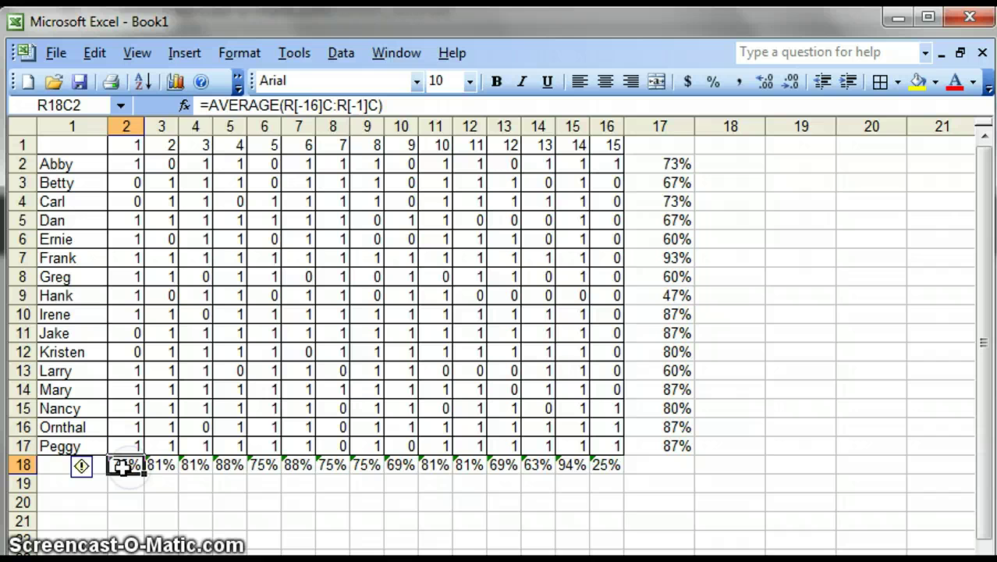
{"action": "left_click_drag", "start_coordinate": [123, 463], "coordinate": [596, 463]}
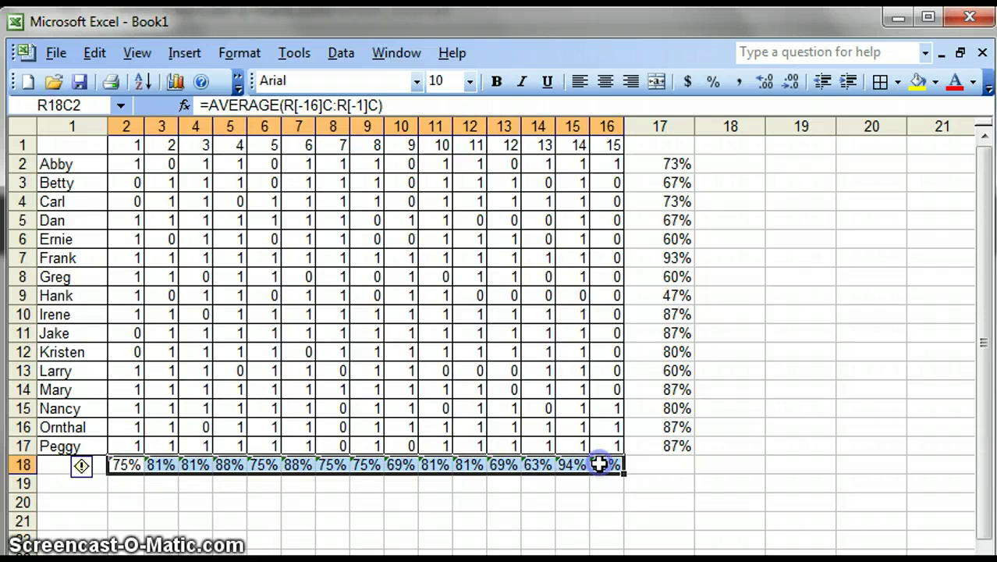
{"action": "left_click", "coordinate": [634, 463]}
In column 19, enter an AVERAGE of Abby's question 1, 3, 8 and 11 scores.
{"action": "left_click", "coordinate": [799, 164]}
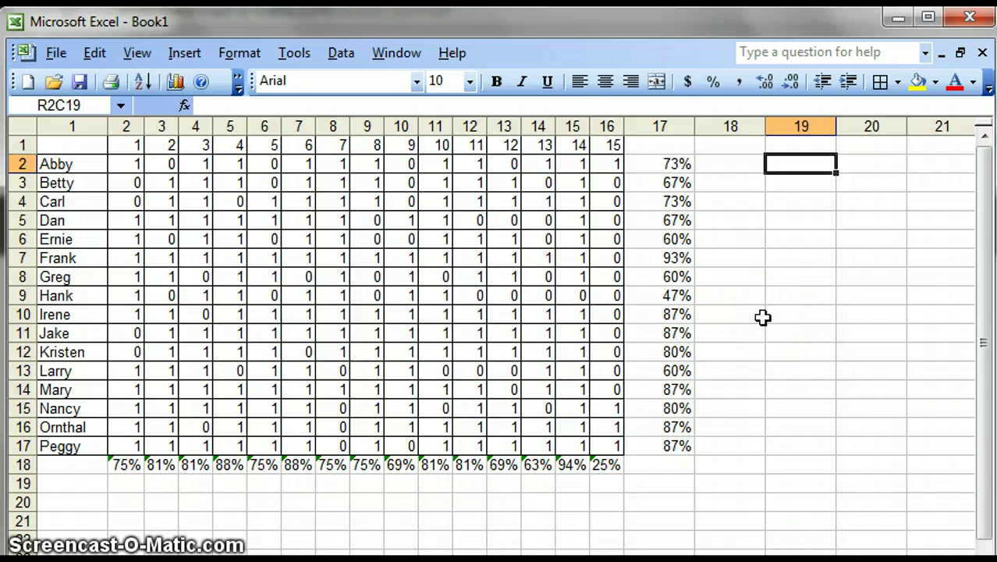
{"action": "type", "text": "="}
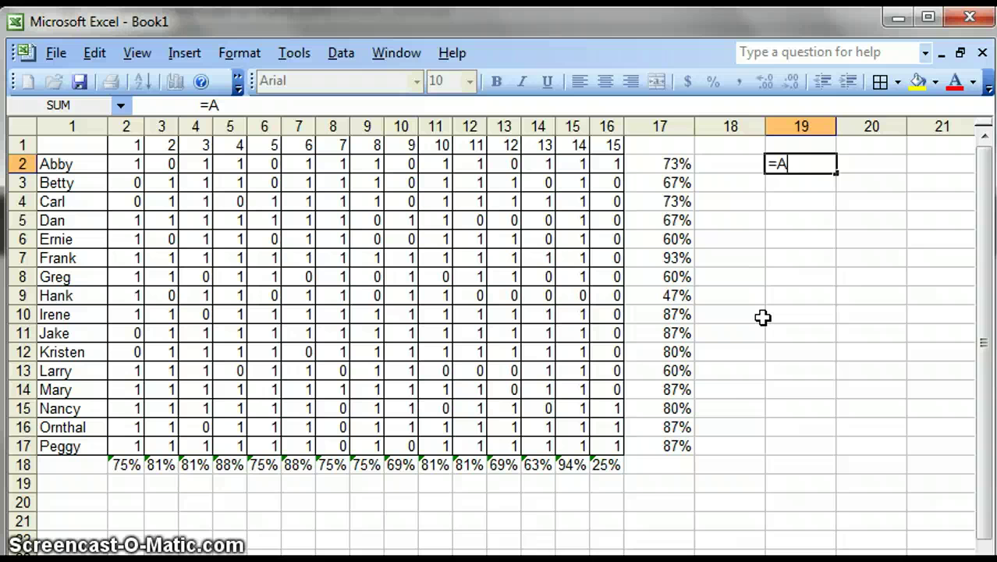
{"action": "type", "text": "AVERAGE("}
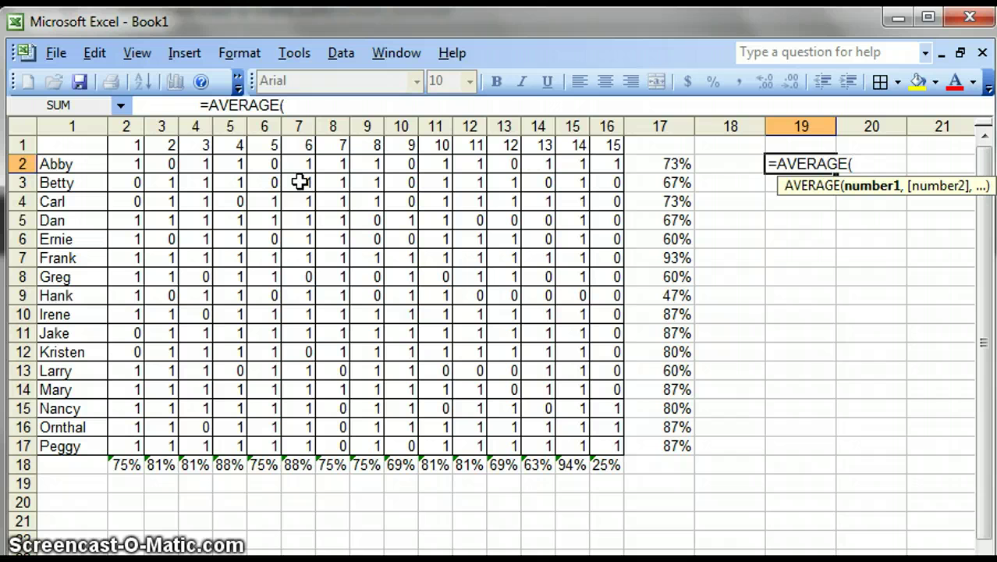
{"action": "left_click", "coordinate": [121, 163]}
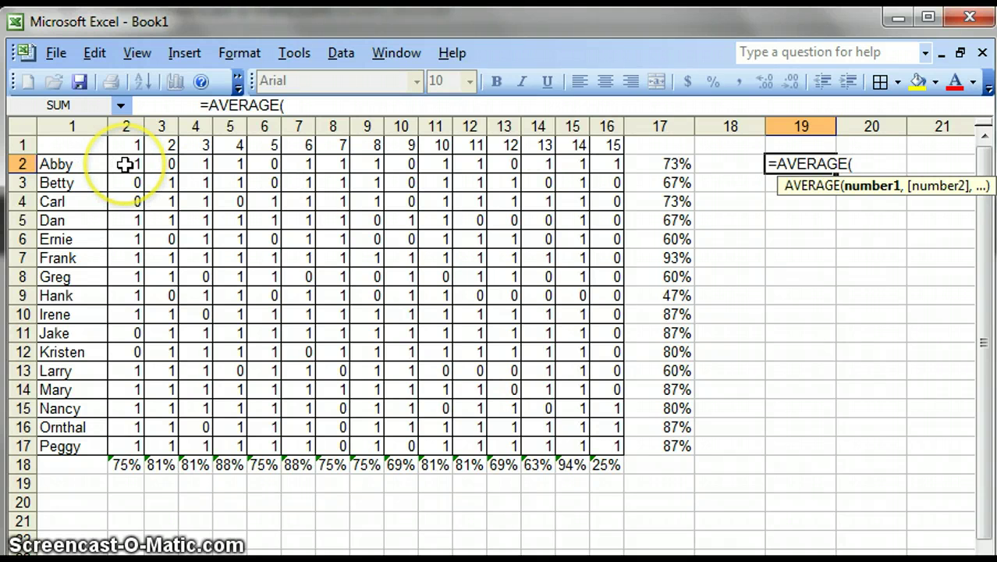
{"action": "left_click", "coordinate": [125, 164]}
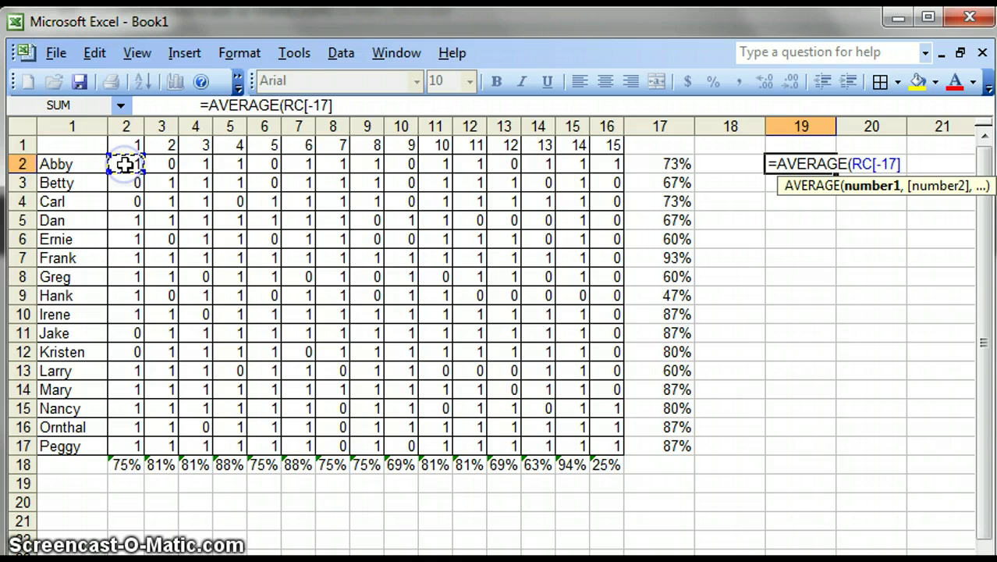
{"action": "type", "text": ","}
{"action": "left_click", "coordinate": [196, 164]}
{"action": "type", "text": ","}
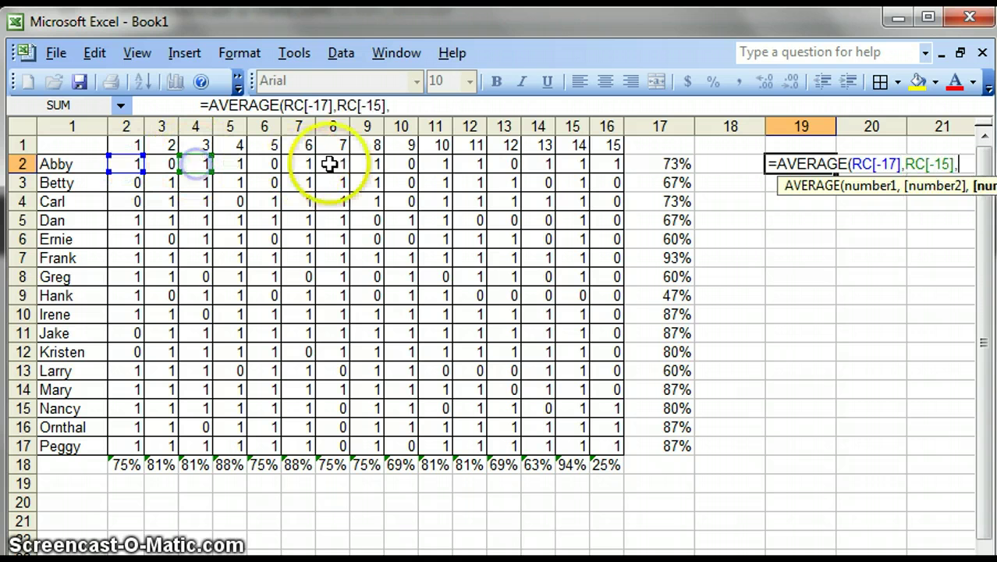
{"action": "left_click", "coordinate": [370, 160]}
{"action": "type", "text": ","}
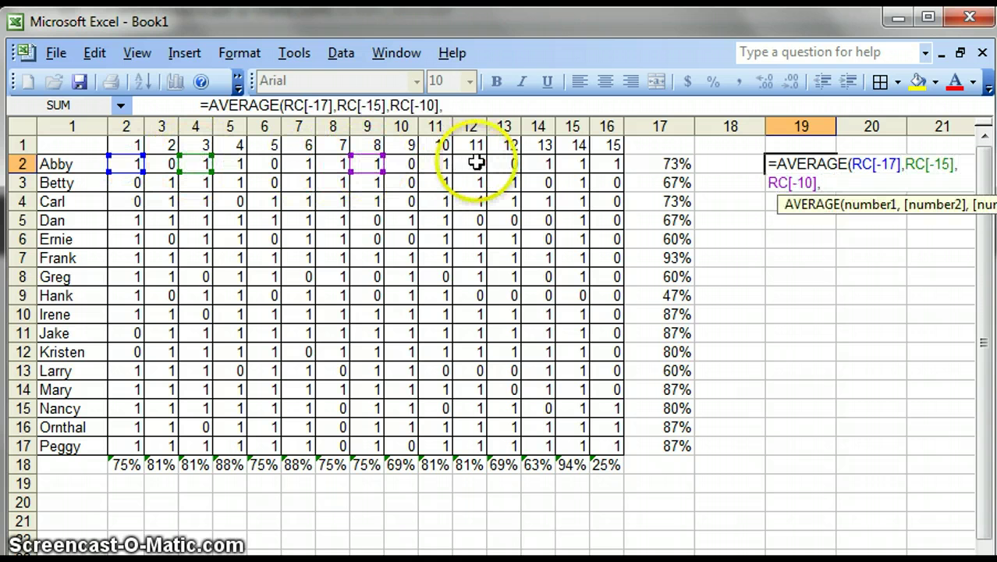
{"action": "left_click", "coordinate": [475, 162]}
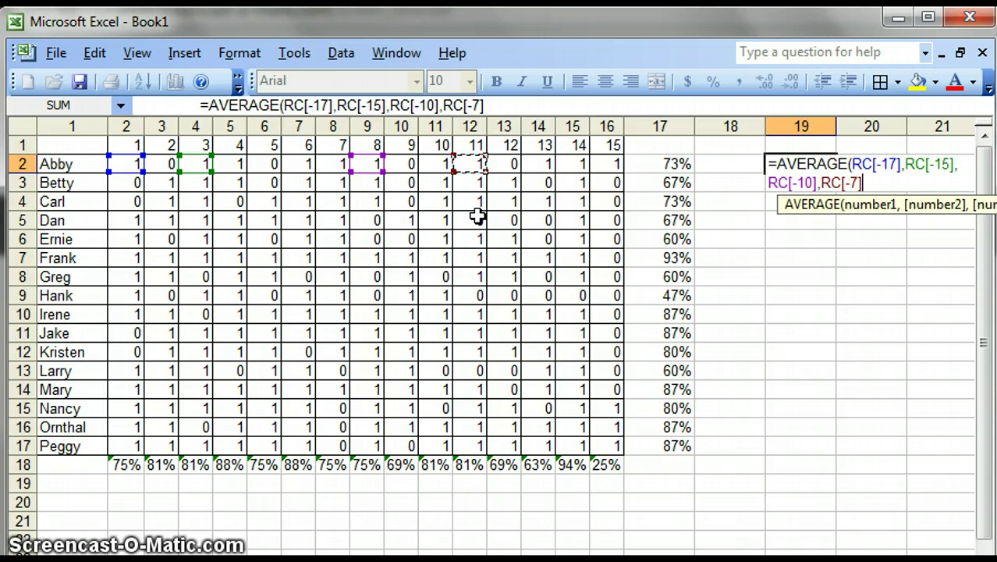
{"action": "type", "text": ")"}
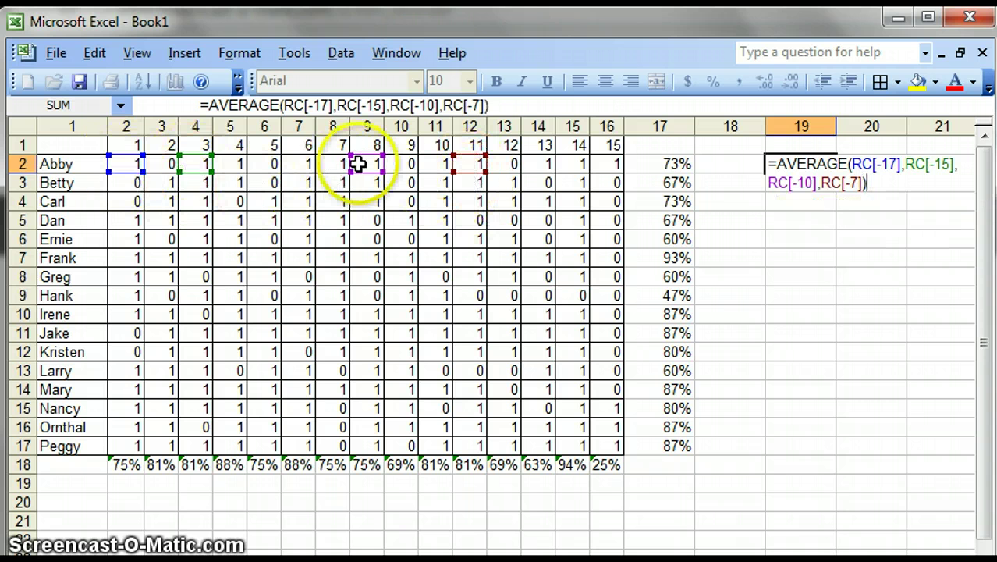
{"action": "key", "text": "Return"}
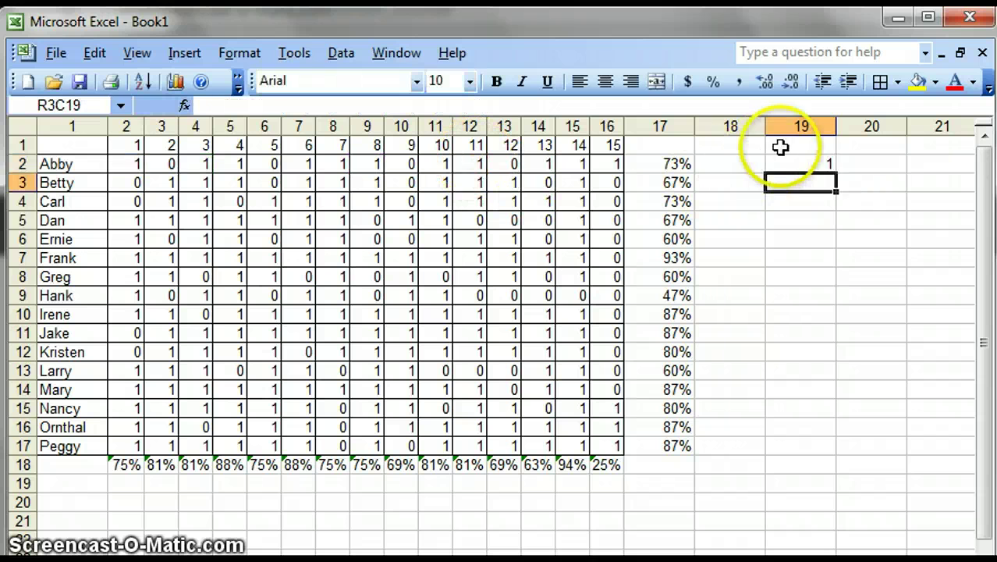
Format Abby's topic average in Percent Style so it shows 100%.
{"action": "left_click", "coordinate": [792, 162]}
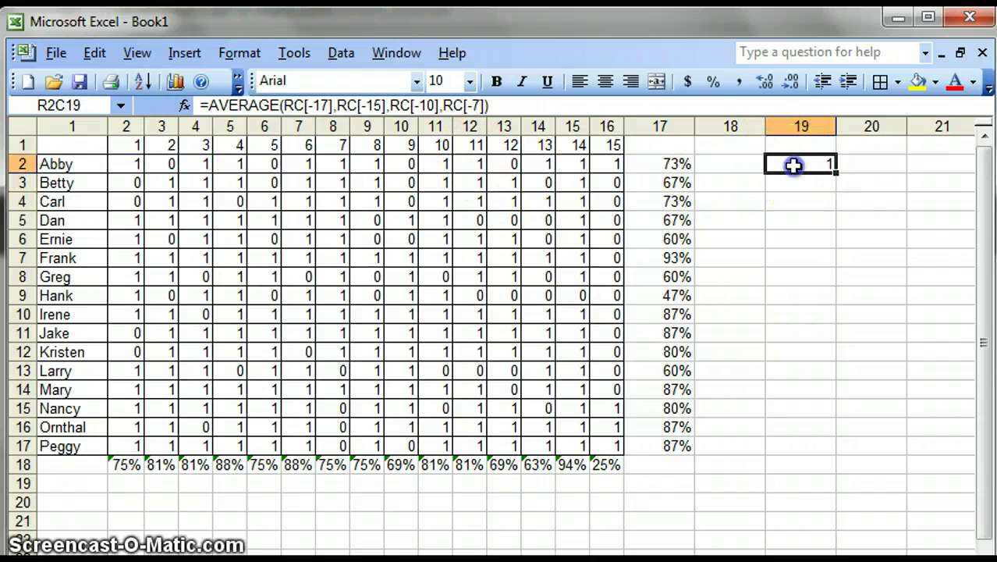
{"action": "left_click", "coordinate": [712, 81]}
{"action": "left_click", "coordinate": [795, 145]}
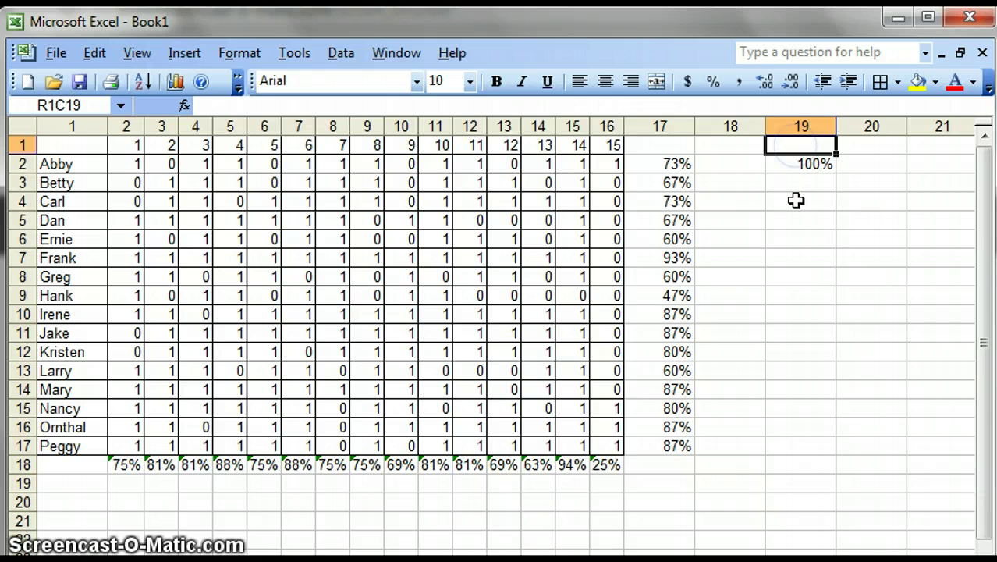
Head column 19 'Forces' and fill its average formula down to Peggy's row.
{"action": "type", "text": "Forces"}
{"action": "key", "text": "Return"}
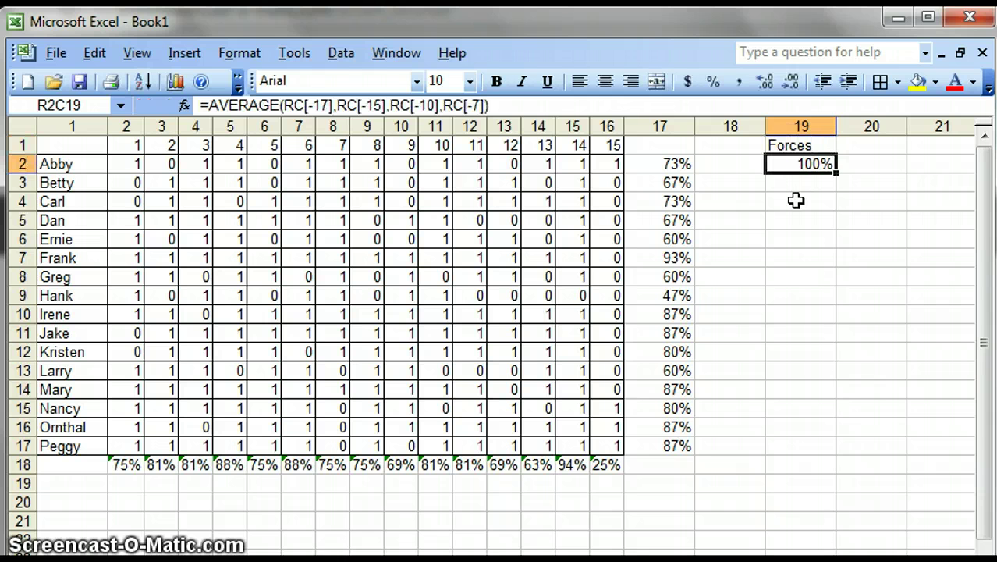
{"action": "left_click_drag", "start_coordinate": [835, 170], "coordinate": [834, 455]}
{"action": "left_click", "coordinate": [819, 164]}
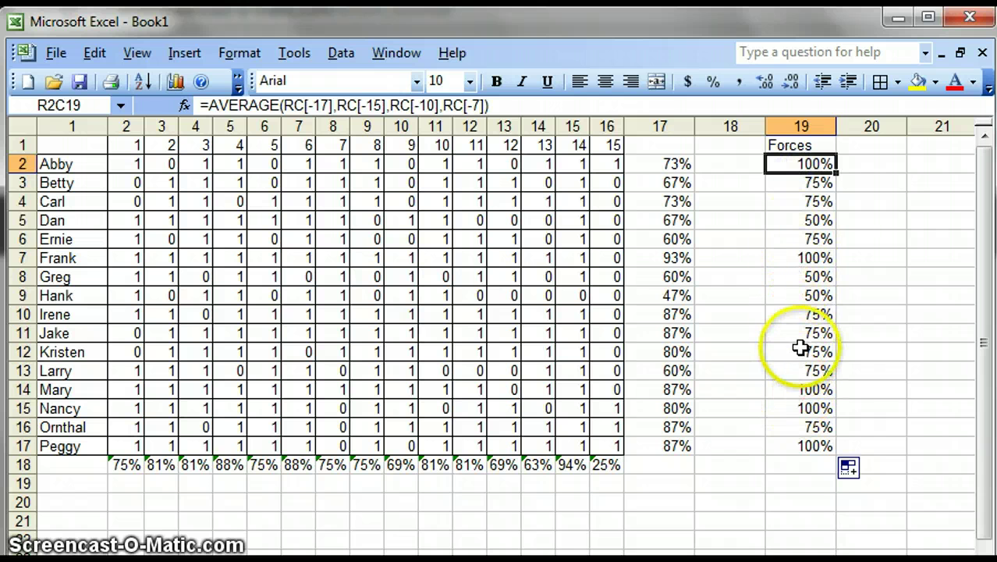
Check the Forces percentages for Frank, Mary, Nancy, Peggy, Dan, Greg and Hank.
{"action": "left_click", "coordinate": [795, 259]}
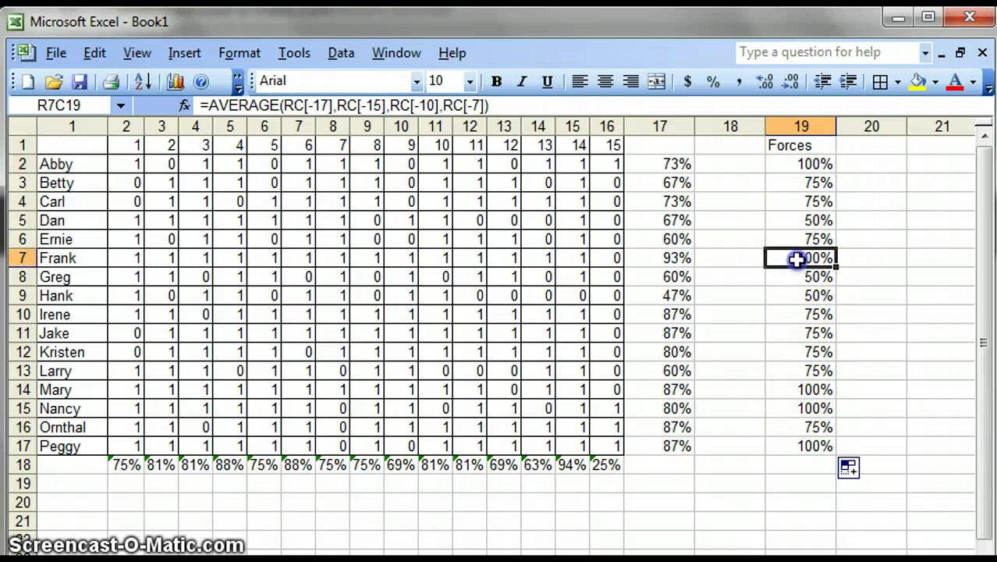
{"action": "left_click", "coordinate": [795, 389]}
{"action": "left_click", "coordinate": [793, 407]}
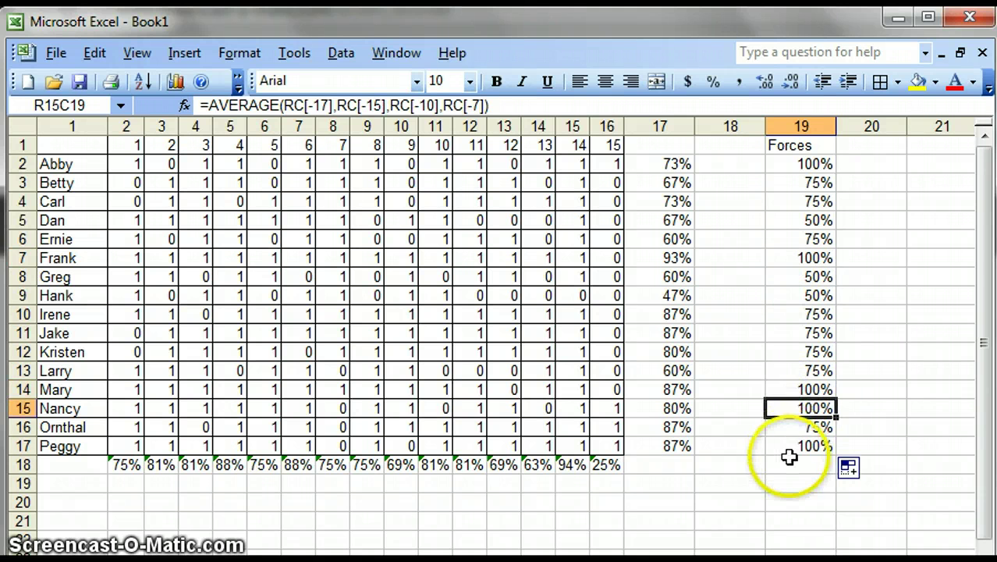
{"action": "left_click", "coordinate": [790, 443]}
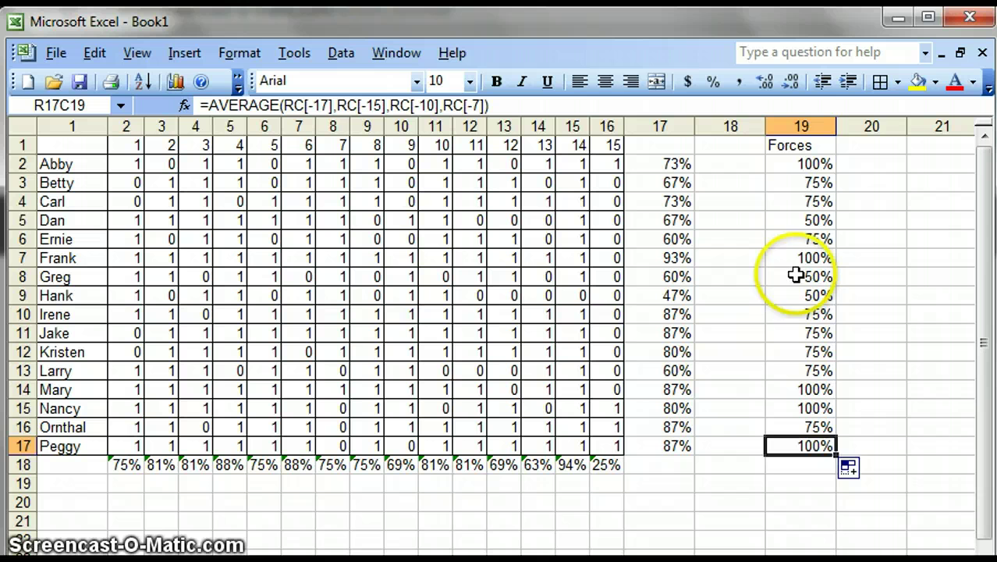
{"action": "left_click", "coordinate": [792, 220]}
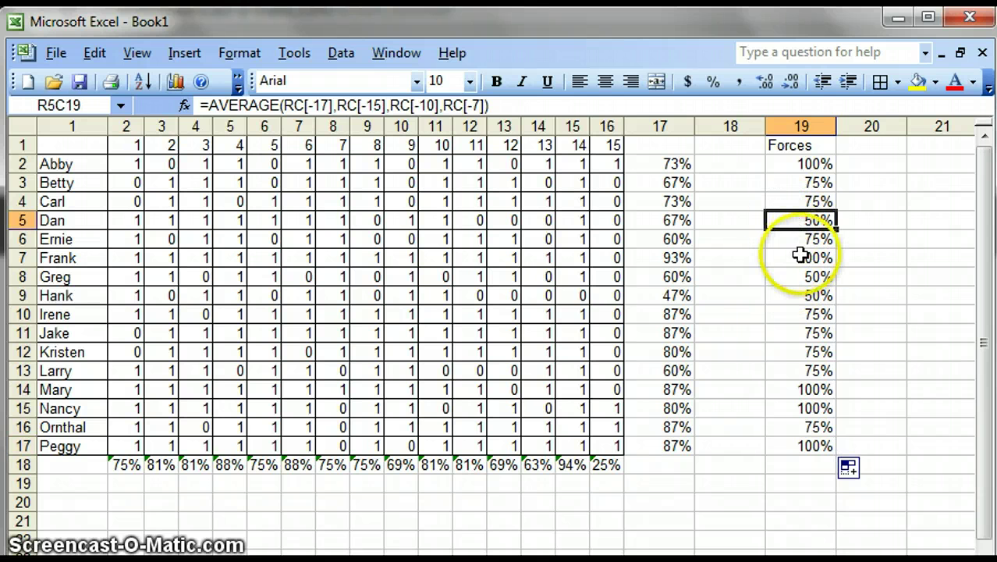
{"action": "left_click", "coordinate": [791, 276]}
{"action": "left_click", "coordinate": [786, 295]}
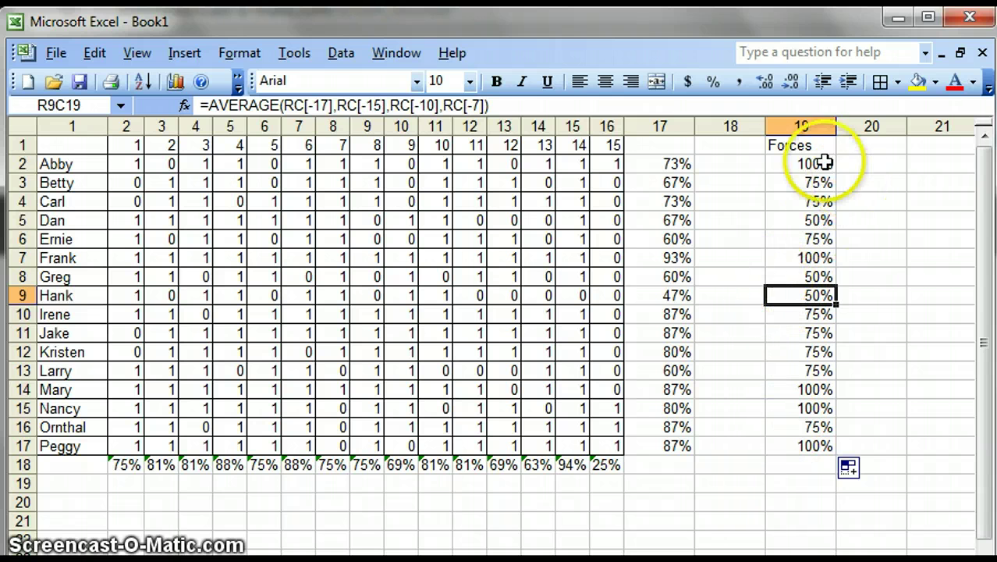
{"action": "left_click", "coordinate": [776, 145]}
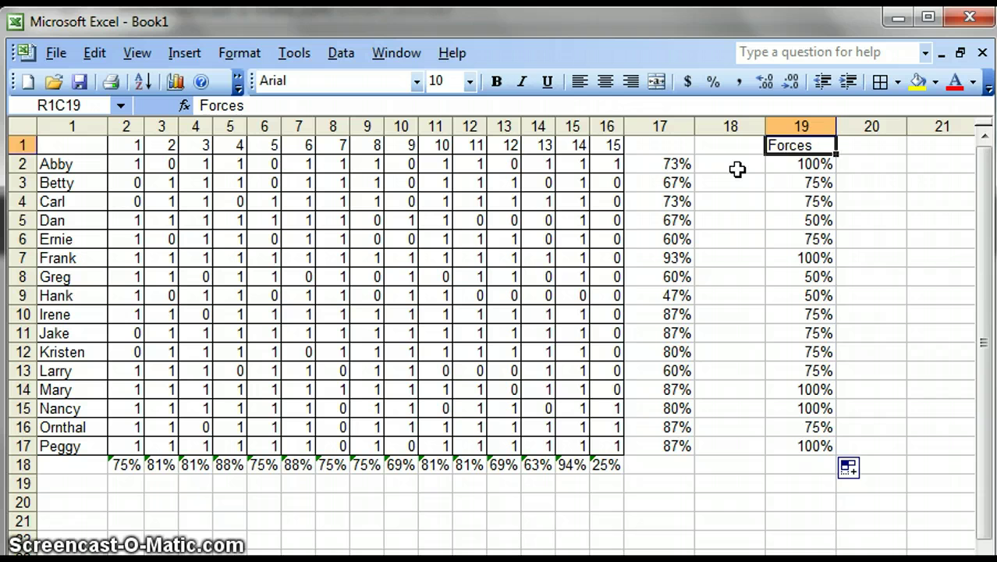
Retitle column 19 'Applicatin', head column 20 'Knowledge', and review the application formulas.
{"action": "type", "text": "Applicatin"}
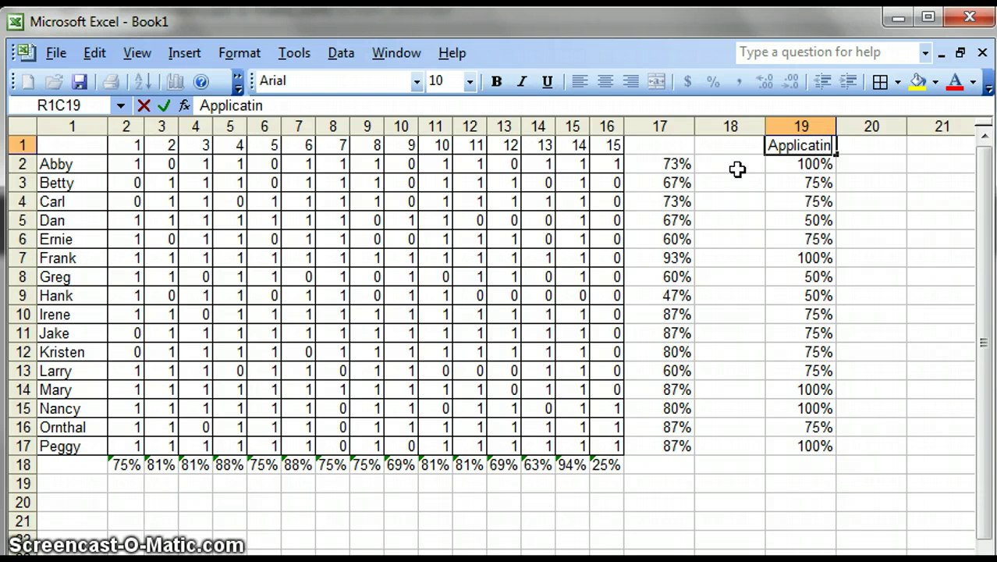
{"action": "key", "text": "Return"}
{"action": "key", "text": "Up"}
{"action": "key", "text": "Right"}
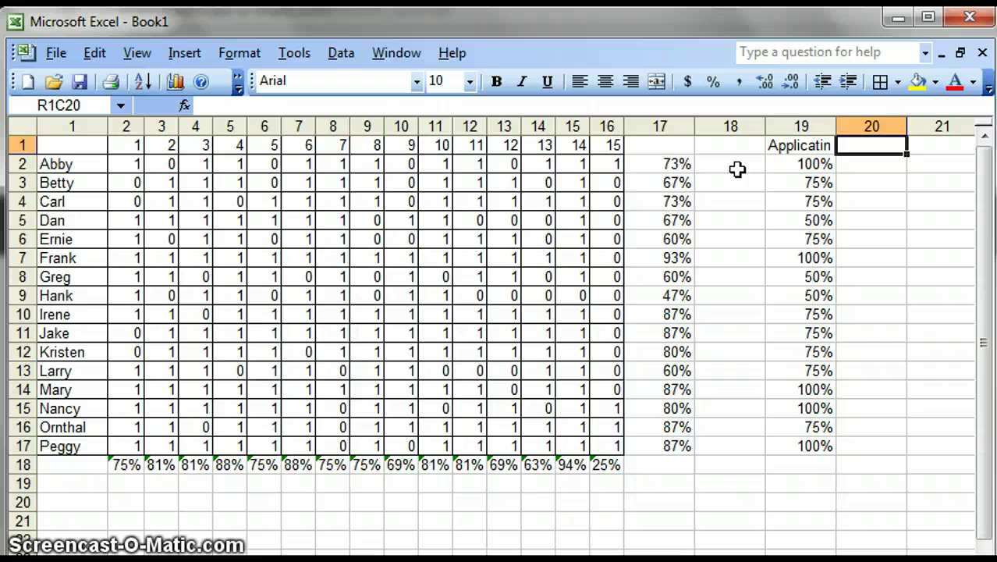
{"action": "type", "text": "Knowledge"}
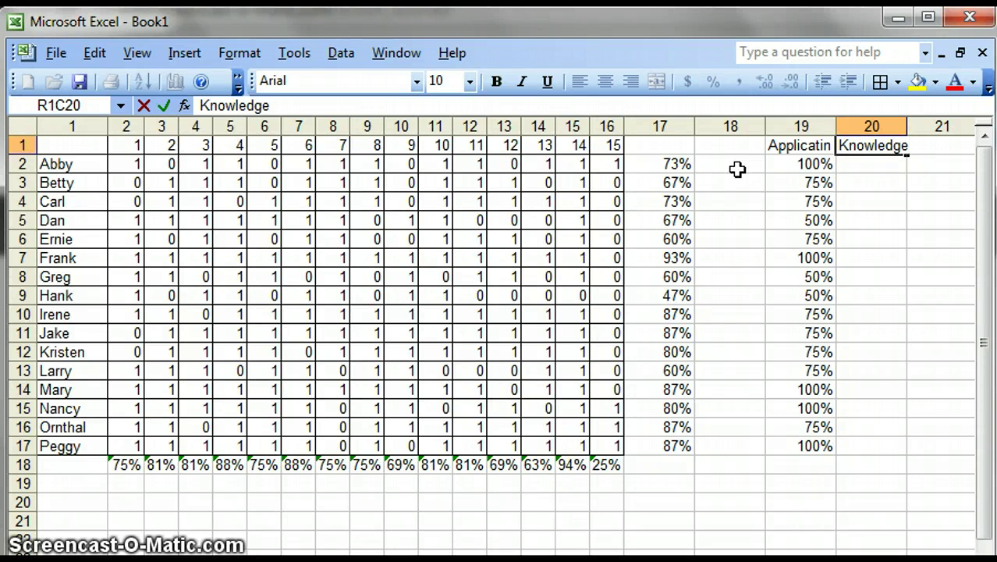
{"action": "key", "text": "Return"}
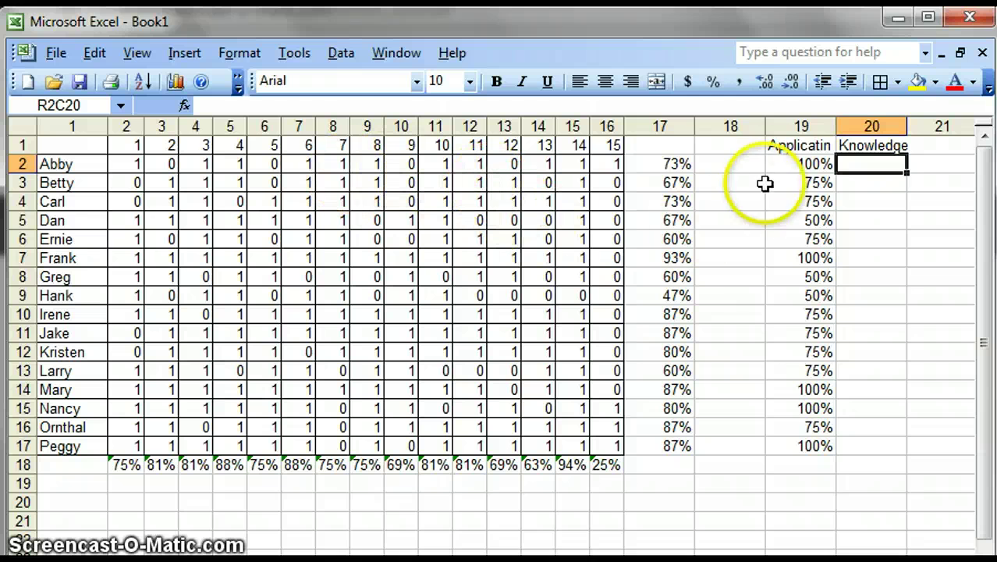
{"action": "left_click_drag", "start_coordinate": [780, 163], "coordinate": [778, 452]}
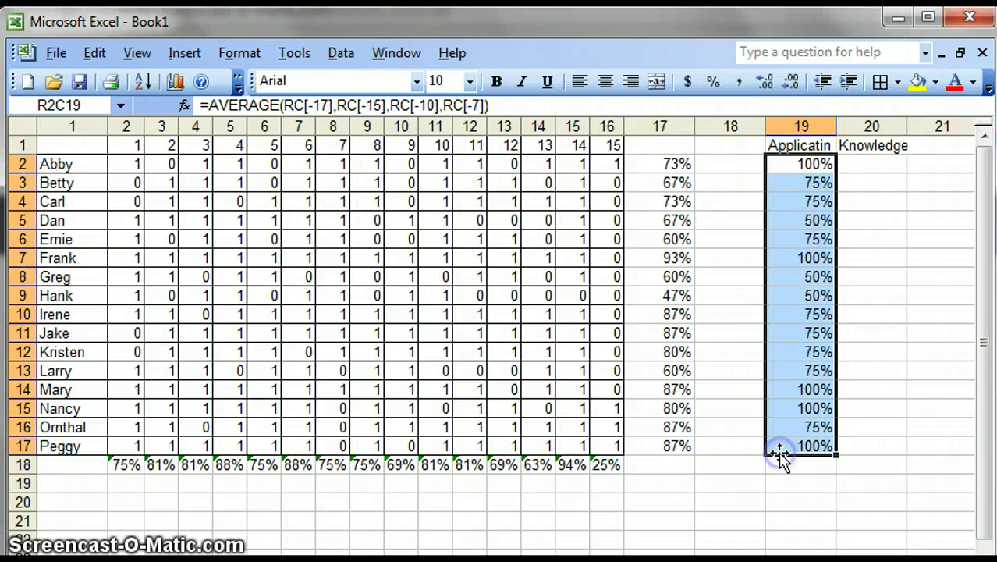
{"action": "left_click", "coordinate": [858, 163]}
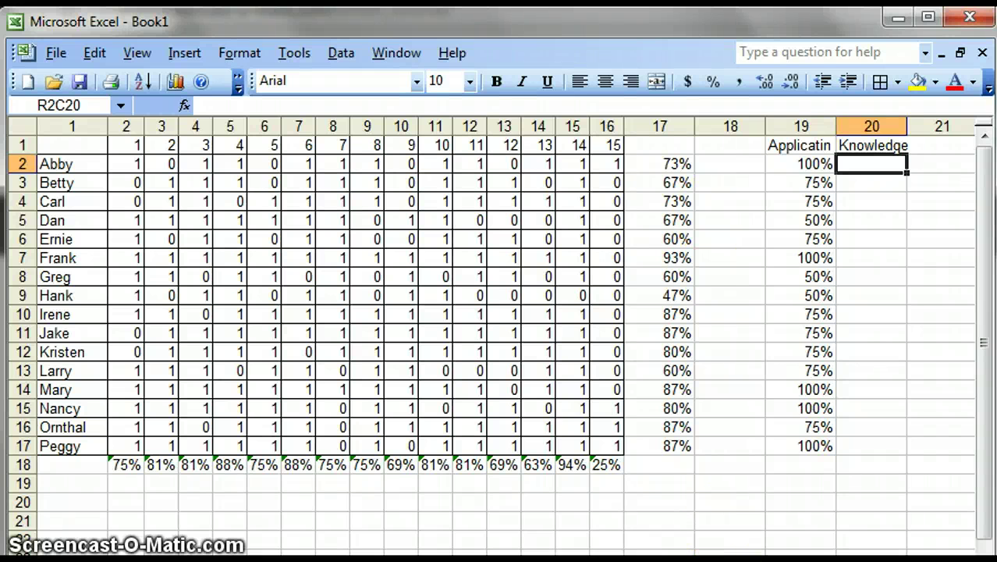
Enter the labels MAX, AVG and MIN down column 22, leaving a blank row after them.
{"action": "scroll", "coordinate": [500, 312], "scroll_direction": "right", "scroll_amount": 2}
{"action": "scroll", "coordinate": [496, 336], "scroll_direction": "right", "scroll_amount": 10}
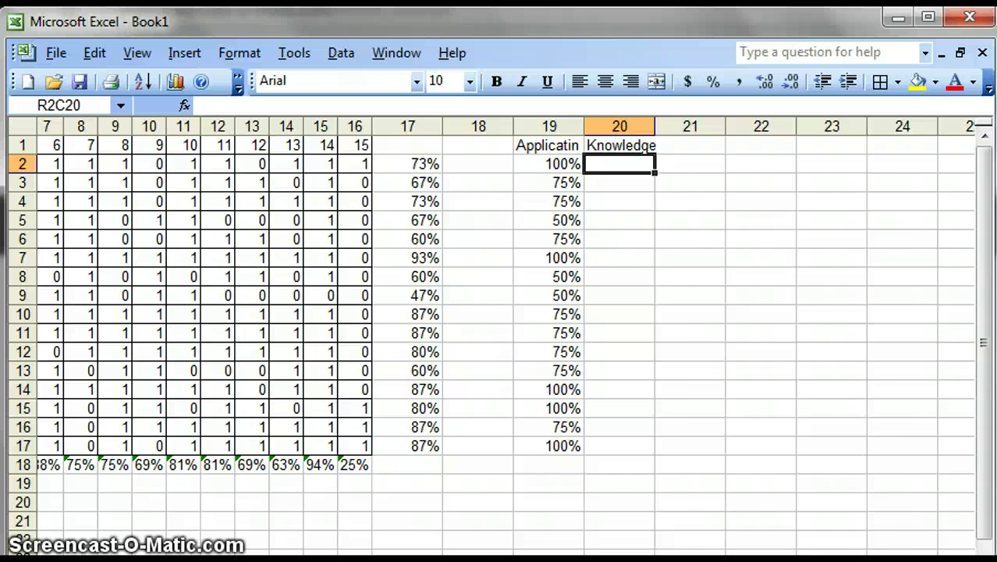
{"action": "left_click", "coordinate": [542, 167]}
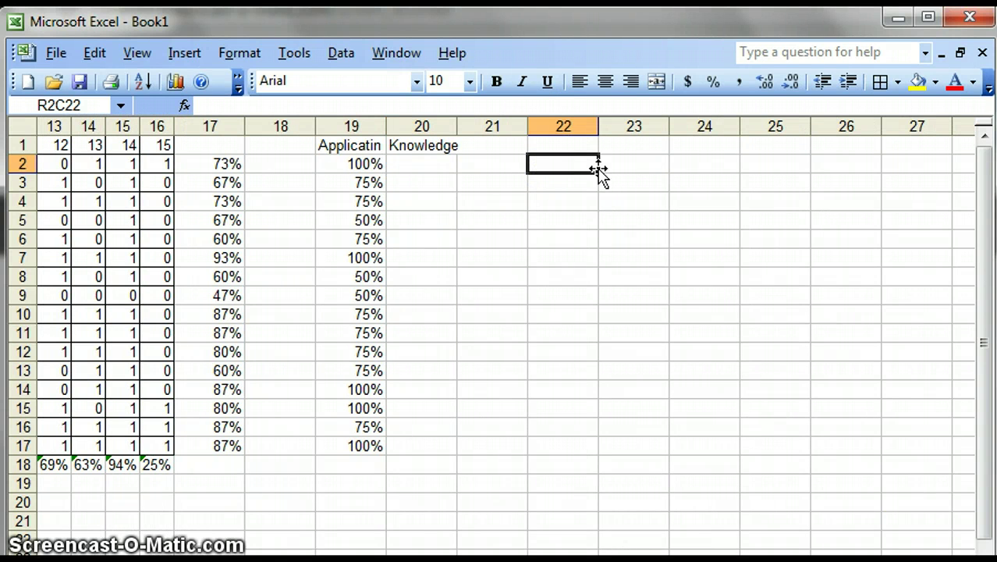
{"action": "type", "text": "MAX"}
{"action": "key", "text": "Return"}
{"action": "type", "text": "AVG"}
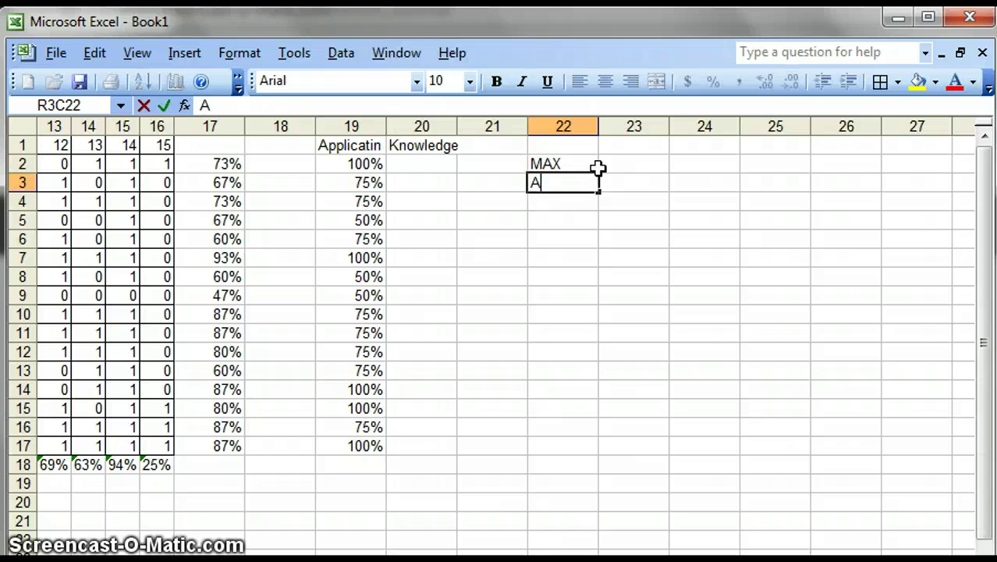
{"action": "key", "text": "Return"}
{"action": "type", "text": "MIN"}
{"action": "key", "text": "Return"}
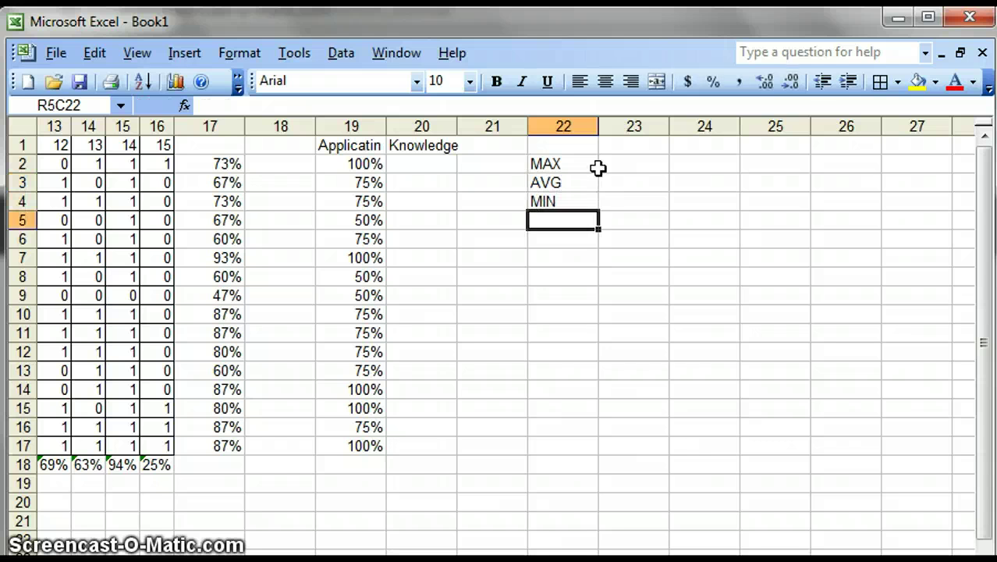
{"action": "key", "text": "Return"}
Enter the grade bands 90s, 80s, 70s, 60s and 50s below the blank row.
{"action": "type", "text": "90s"}
{"action": "key", "text": "Return"}
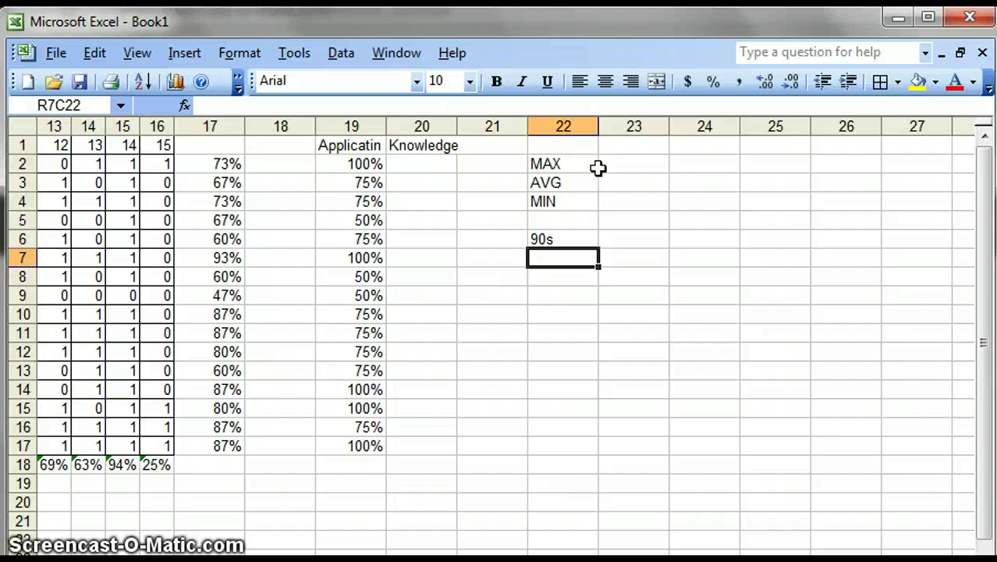
{"action": "type", "text": "80s"}
{"action": "key", "text": "Return"}
{"action": "type", "text": "70s"}
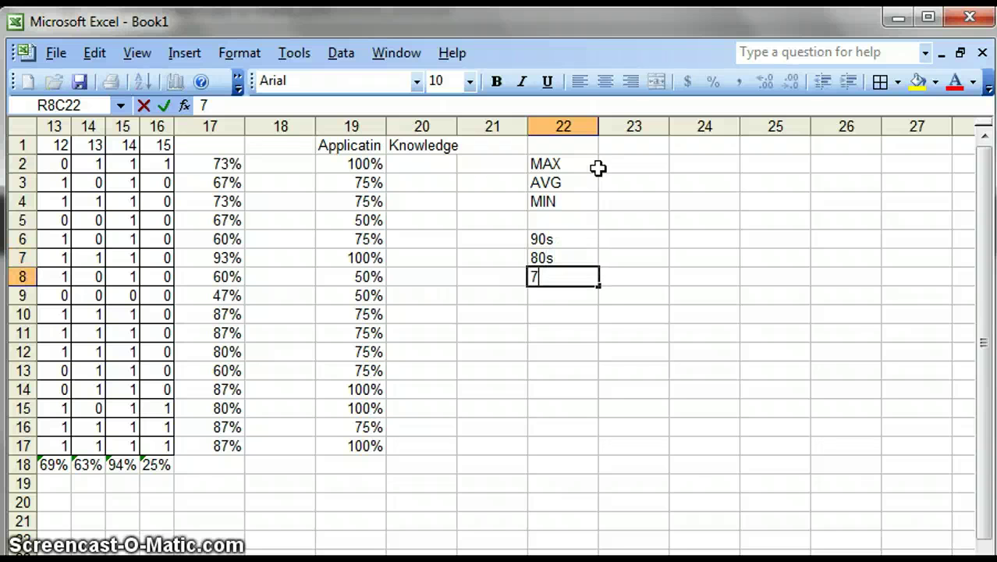
{"action": "key", "text": "Return"}
{"action": "type", "text": "60s"}
{"action": "key", "text": "Return"}
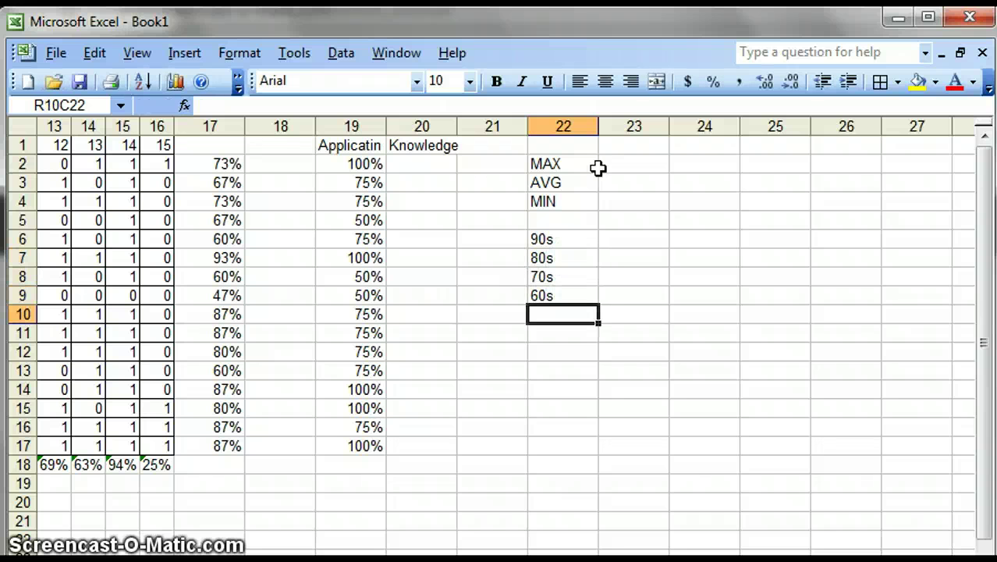
{"action": "type", "text": "50s"}
{"action": "key", "text": "Return"}
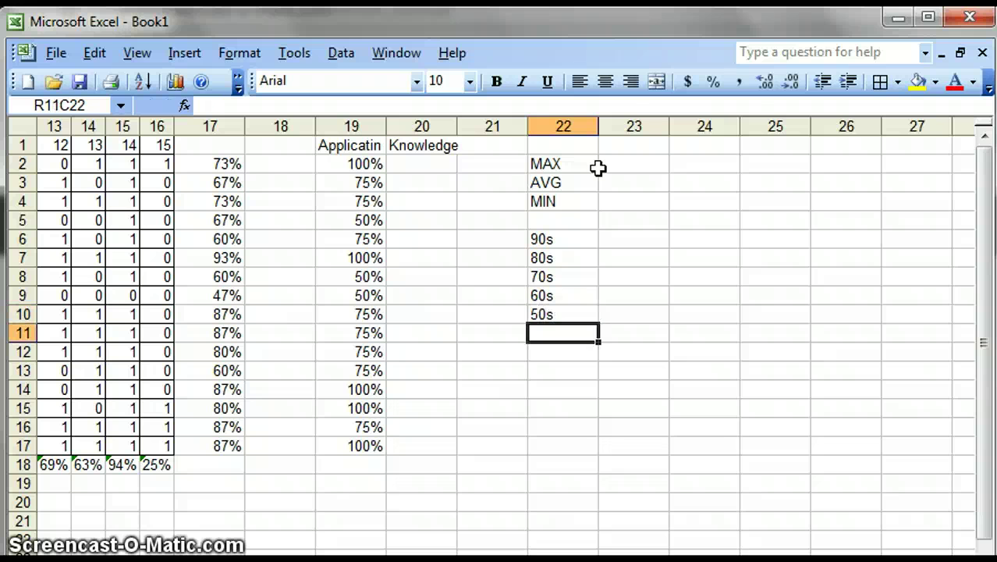
Beside MAX, enter a MAX formula over the column 17 student averages, returning 93%.
{"action": "left_click", "coordinate": [605, 166]}
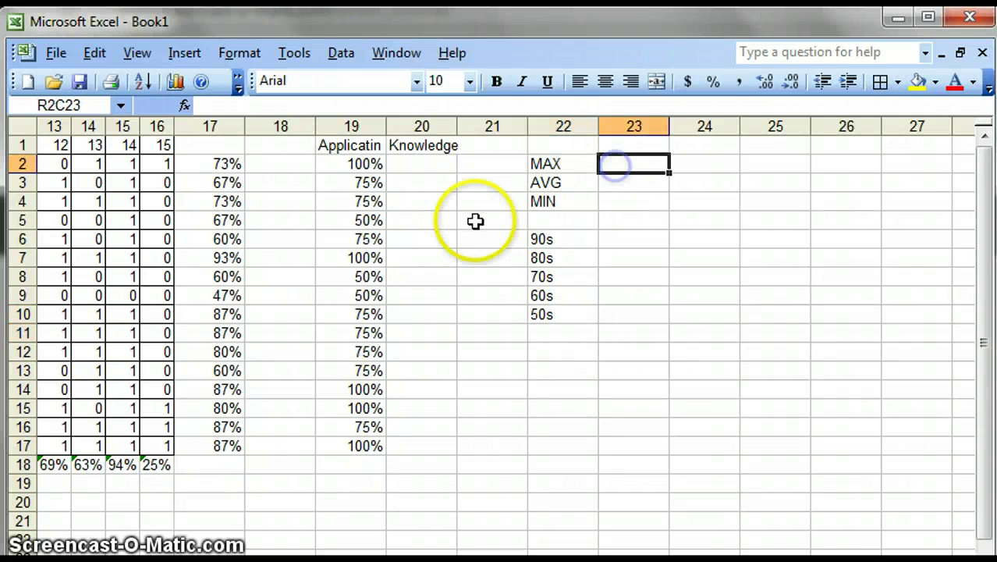
{"action": "type", "text": "="}
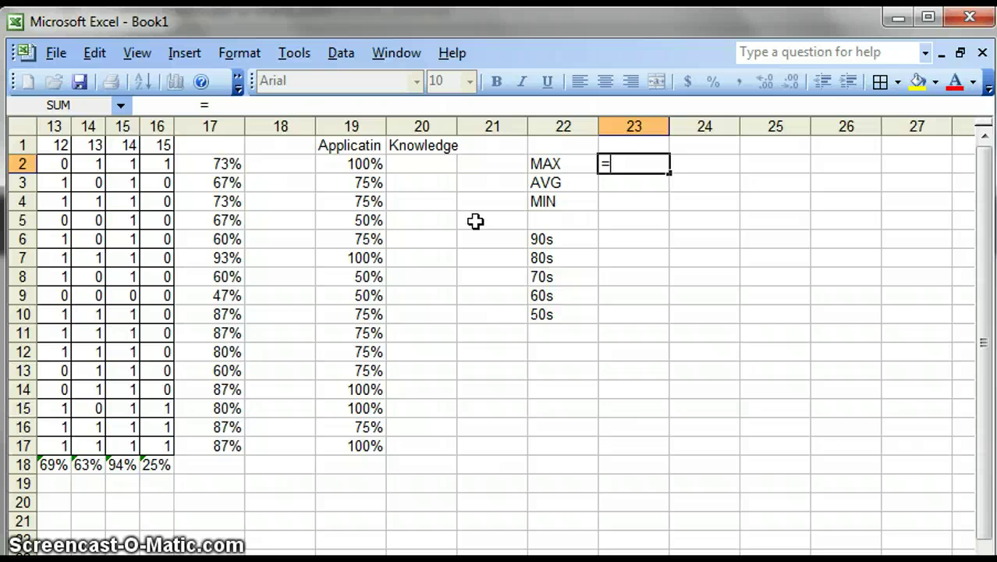
{"action": "type", "text": "MAX"}
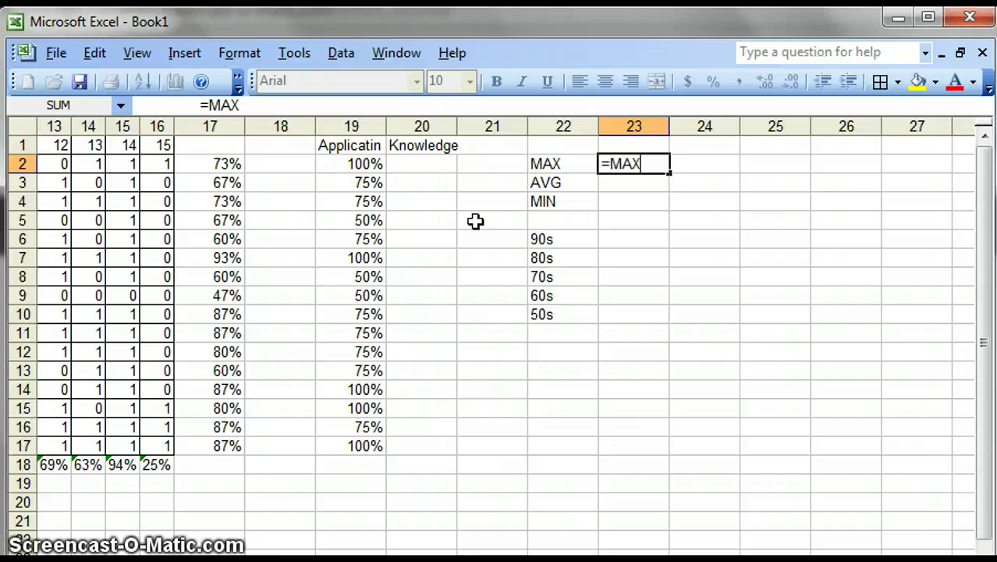
{"action": "type", "text": "("}
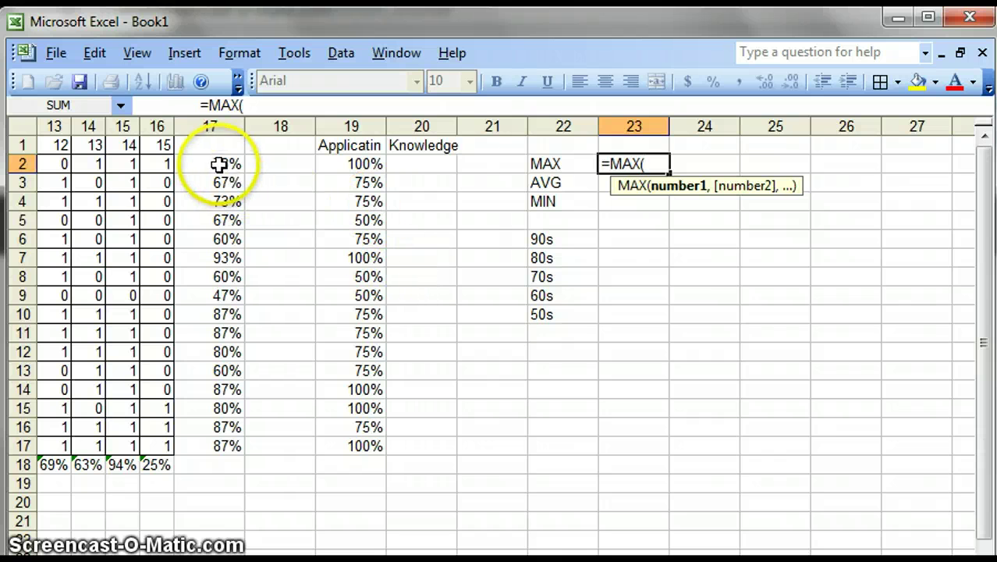
{"action": "left_click_drag", "start_coordinate": [219, 163], "coordinate": [229, 443]}
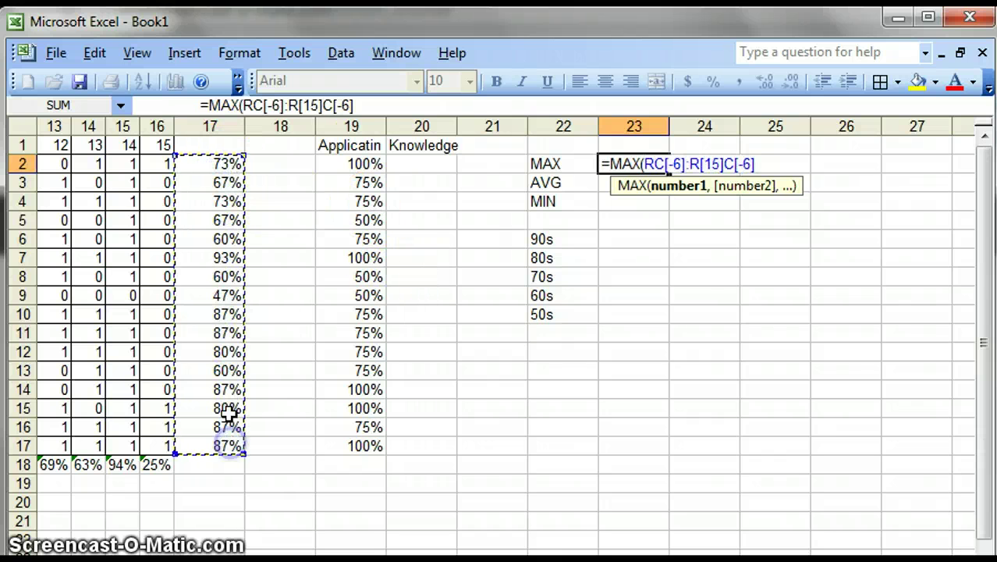
{"action": "key", "text": "Return"}
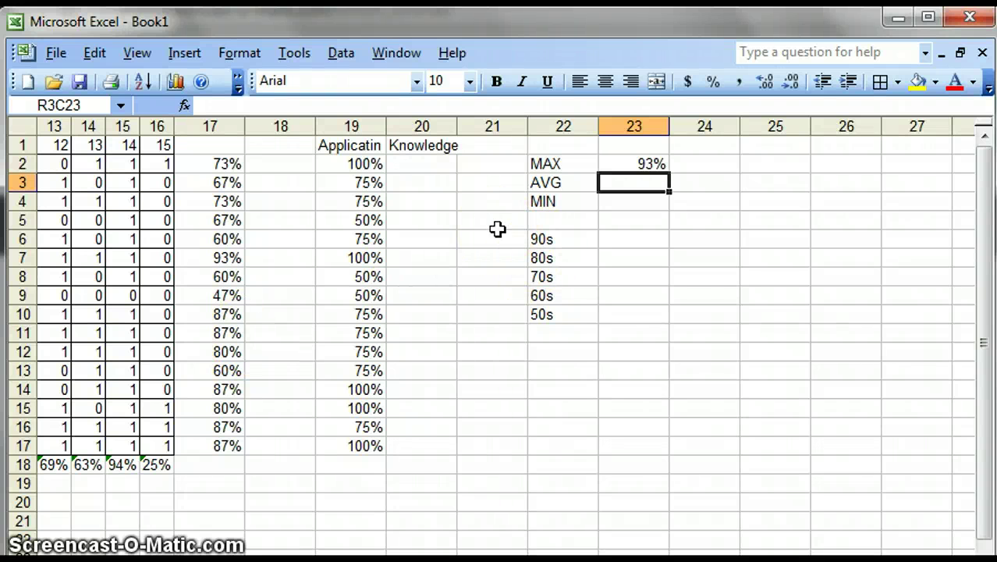
Enter AVERAGE and MIN formulas over the column 17 student averages, giving 75% and 47%.
{"action": "type", "text": "=AVERAGE"}
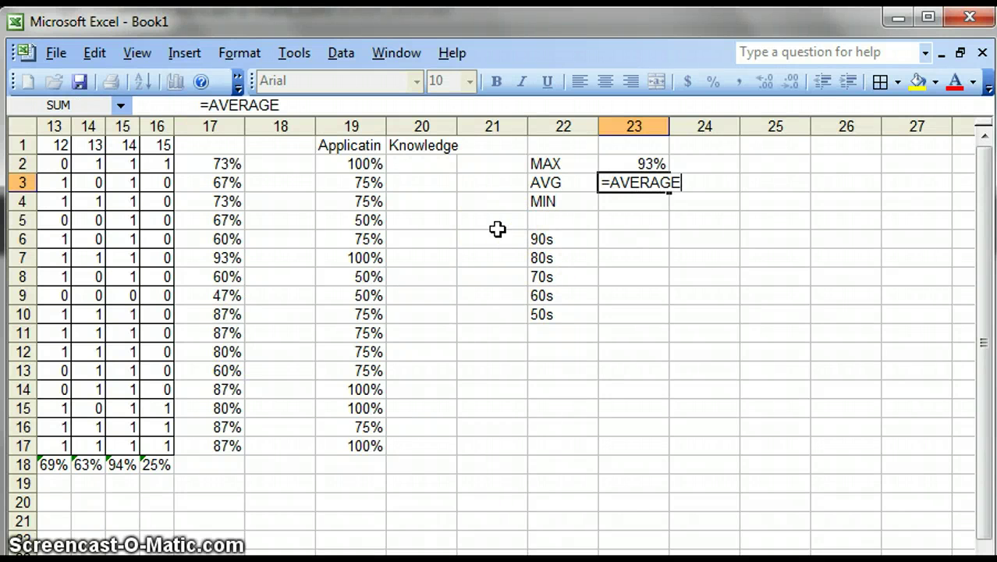
{"action": "type", "text": "("}
{"action": "left_click_drag", "start_coordinate": [226, 165], "coordinate": [226, 451]}
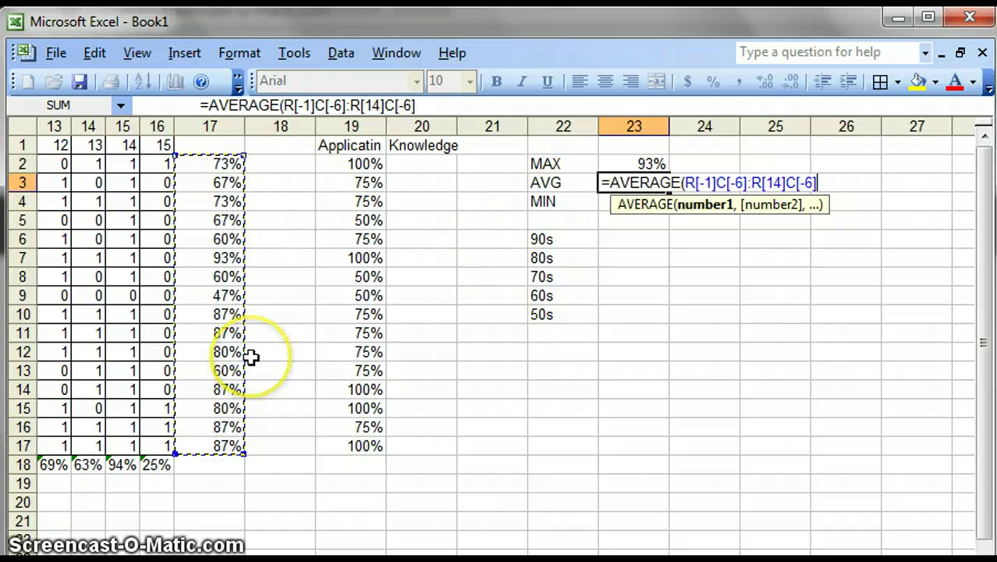
{"action": "key", "text": "Return"}
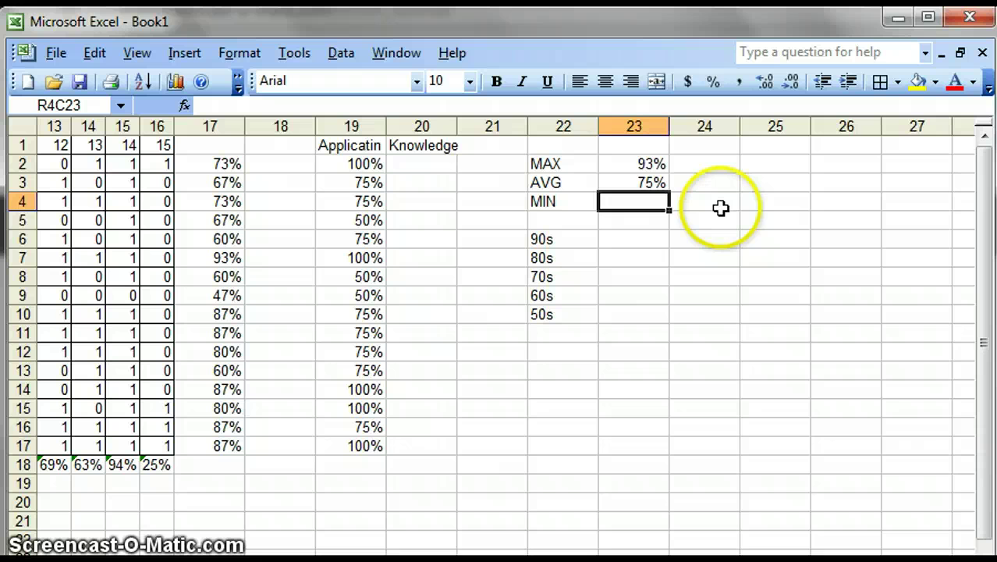
{"action": "type", "text": "=AV"}
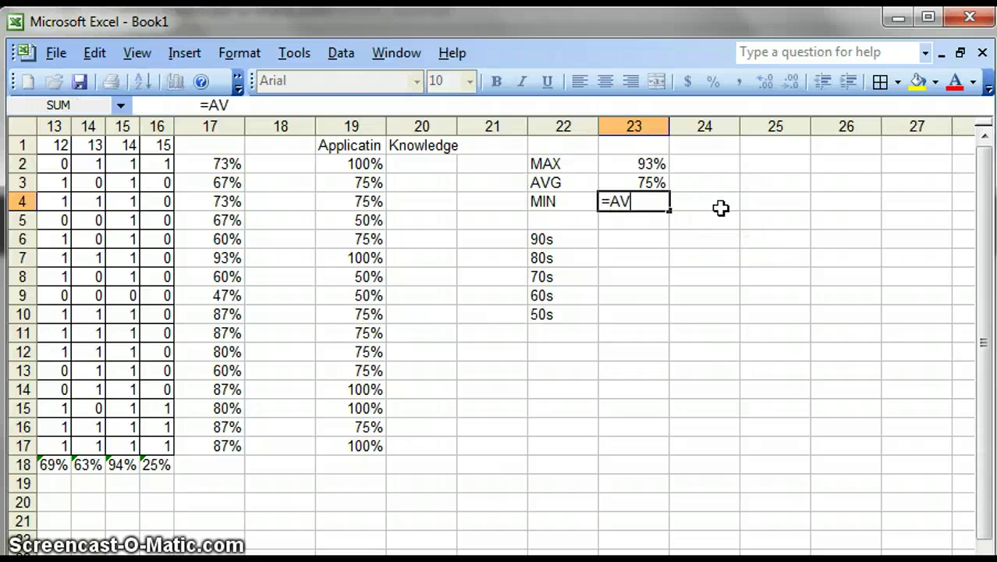
{"action": "type", "text": "IN"}
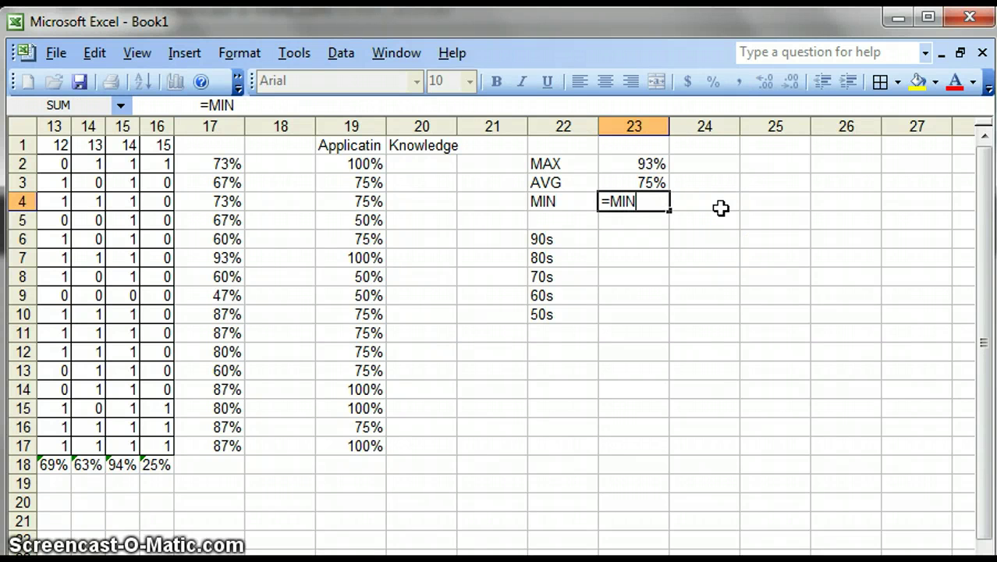
{"action": "type", "text": "("}
{"action": "left_click_drag", "start_coordinate": [212, 164], "coordinate": [212, 440]}
{"action": "key", "text": "Return"}
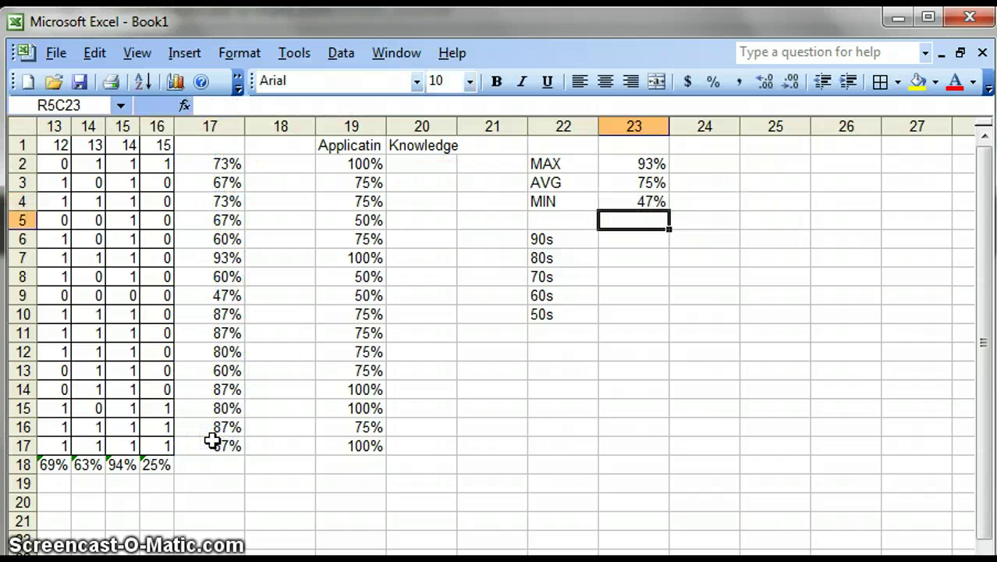
Verify the MIN formula's range and find the student with the 47% average.
{"action": "left_click", "coordinate": [623, 200]}
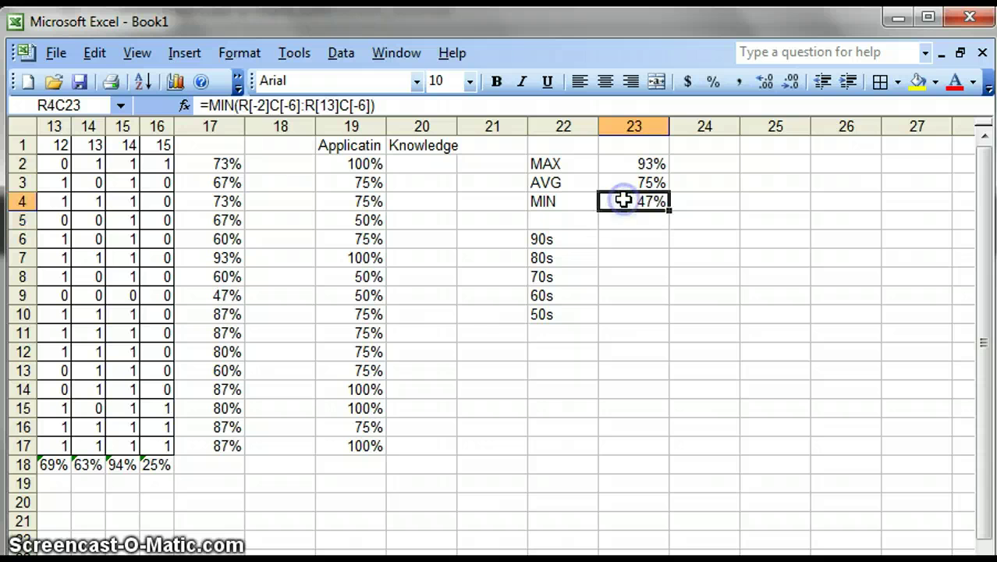
{"action": "left_click", "coordinate": [201, 294]}
{"action": "scroll", "coordinate": [659, 542], "scroll_direction": "left", "scroll_amount": 4}
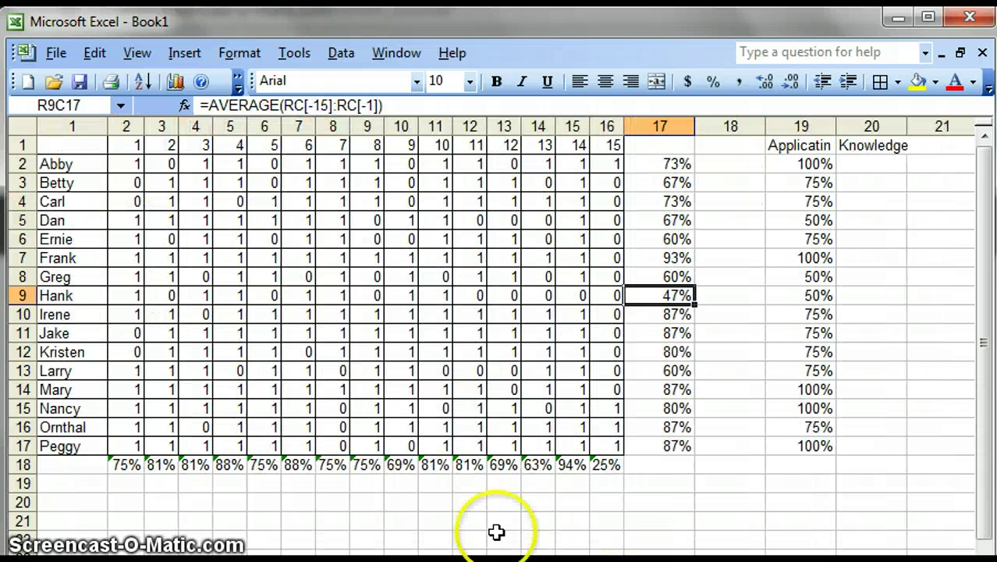
{"action": "scroll", "coordinate": [499, 546], "scroll_direction": "right", "scroll_amount": 1}
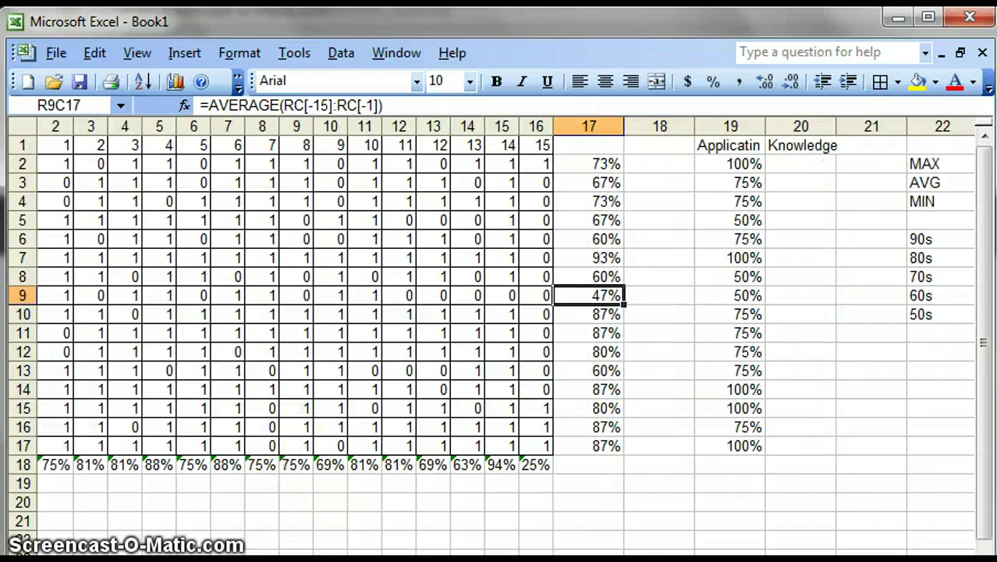
{"action": "scroll", "coordinate": [499, 336], "scroll_direction": "right", "scroll_amount": 3}
{"action": "scroll", "coordinate": [574, 222], "scroll_direction": "right", "scroll_amount": 4}
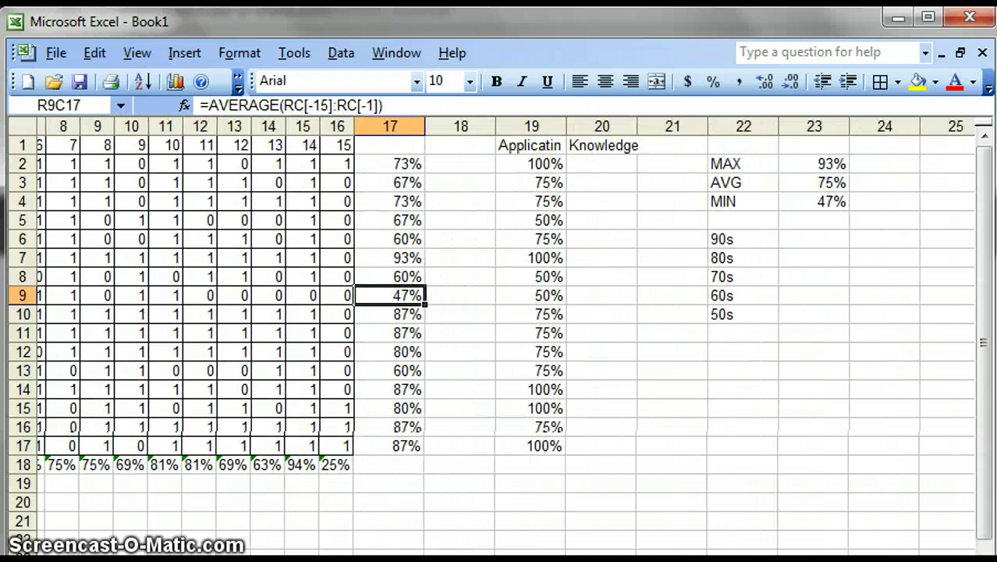
{"action": "left_click", "coordinate": [756, 238]}
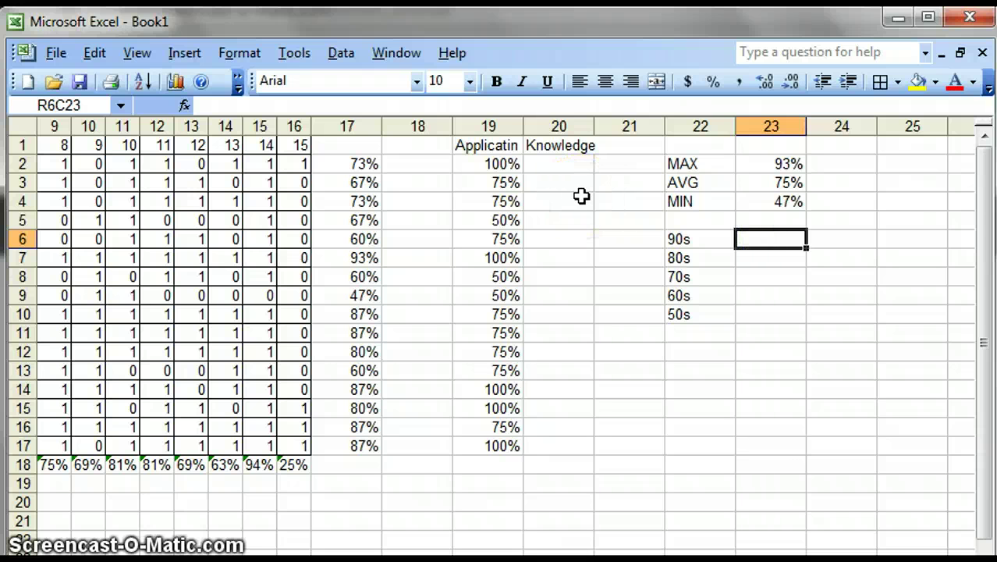
Beside 90s, count the column 17 averages above .895 with COUNTIF, returning 1.
{"action": "type", "text": "="}
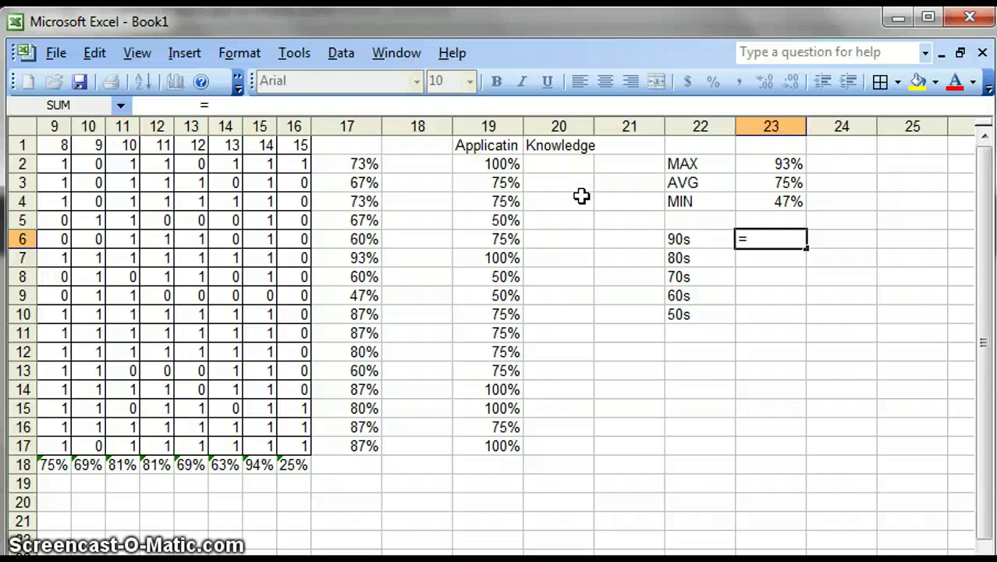
{"action": "type", "text": "AVERA"}
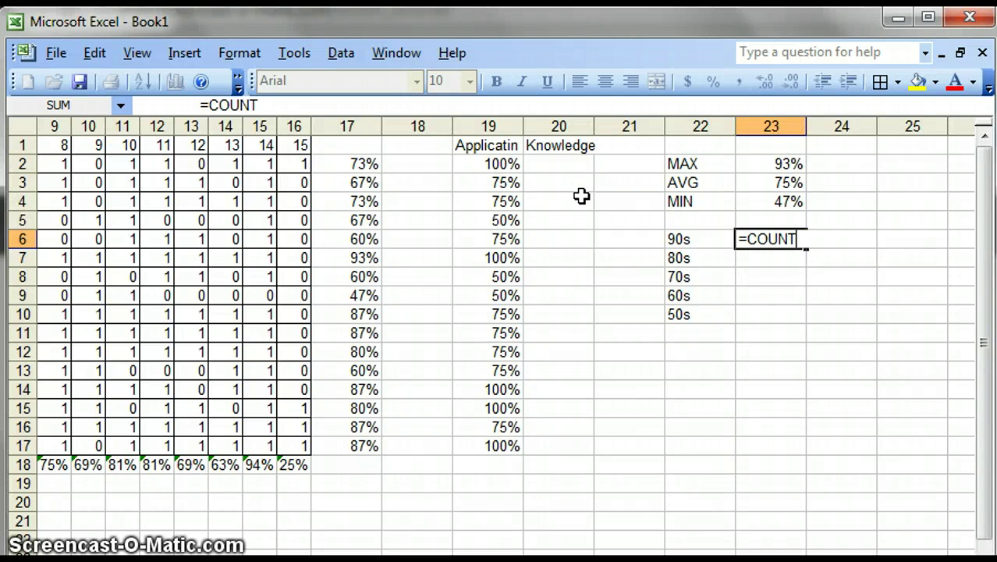
{"action": "type", "text": "("}
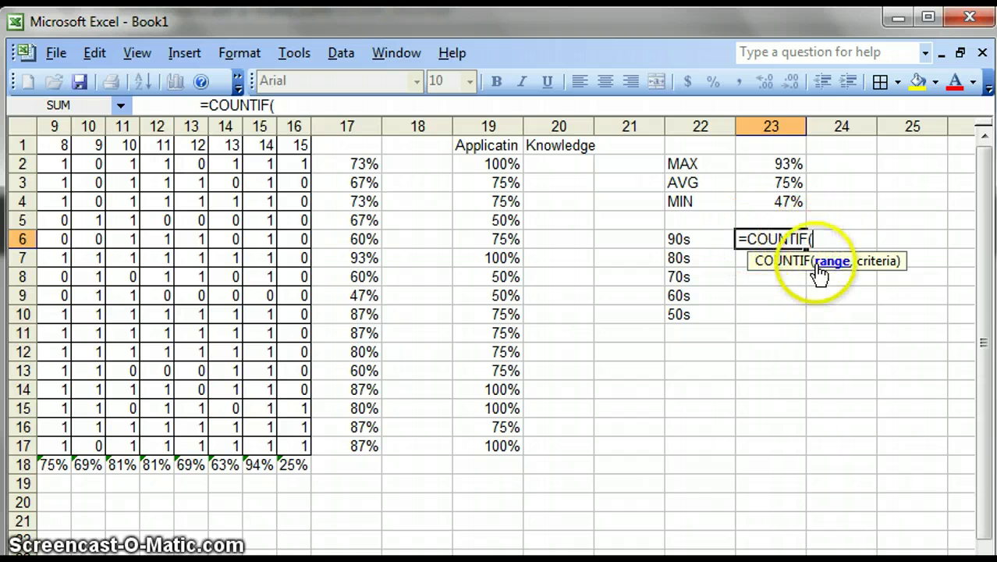
{"action": "left_click_drag", "start_coordinate": [360, 163], "coordinate": [353, 444]}
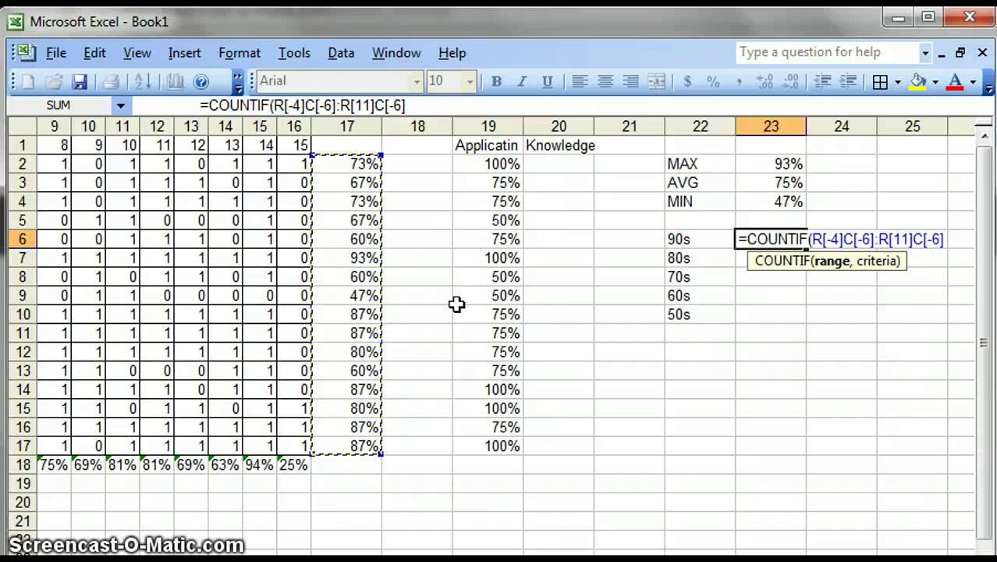
{"action": "type", "text": ","}
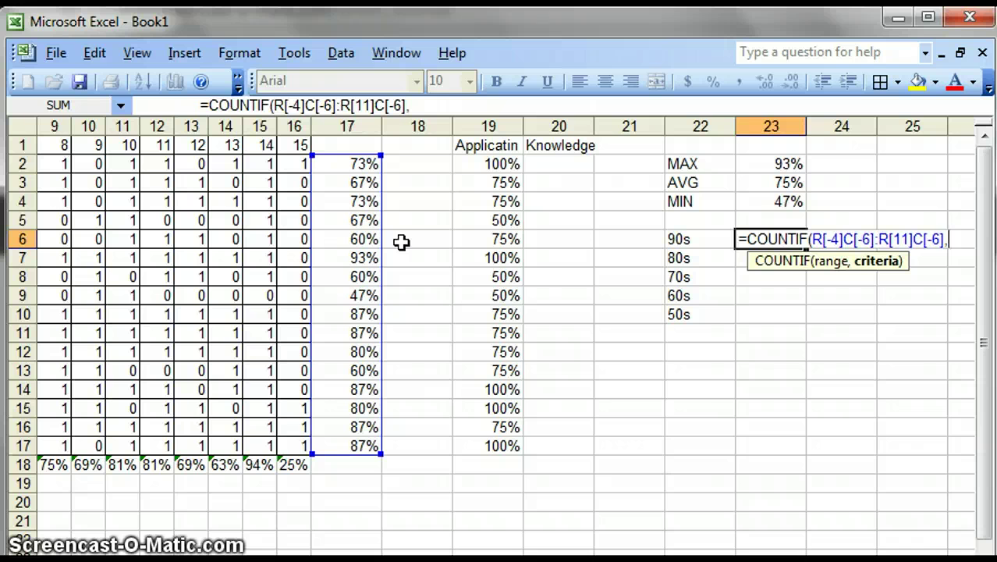
{"action": "type", "text": "\">.895"}
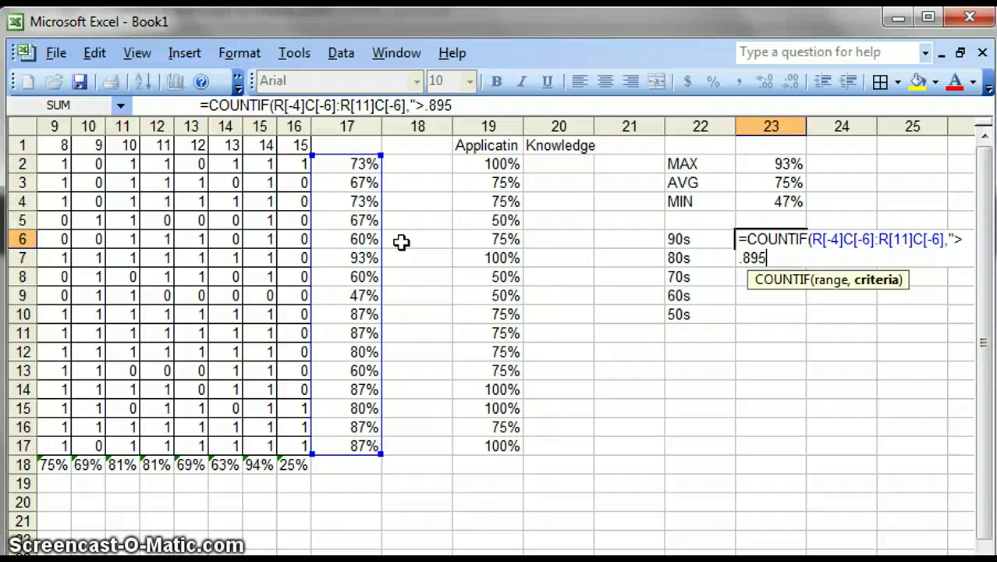
{"action": "type", "text": "\")"}
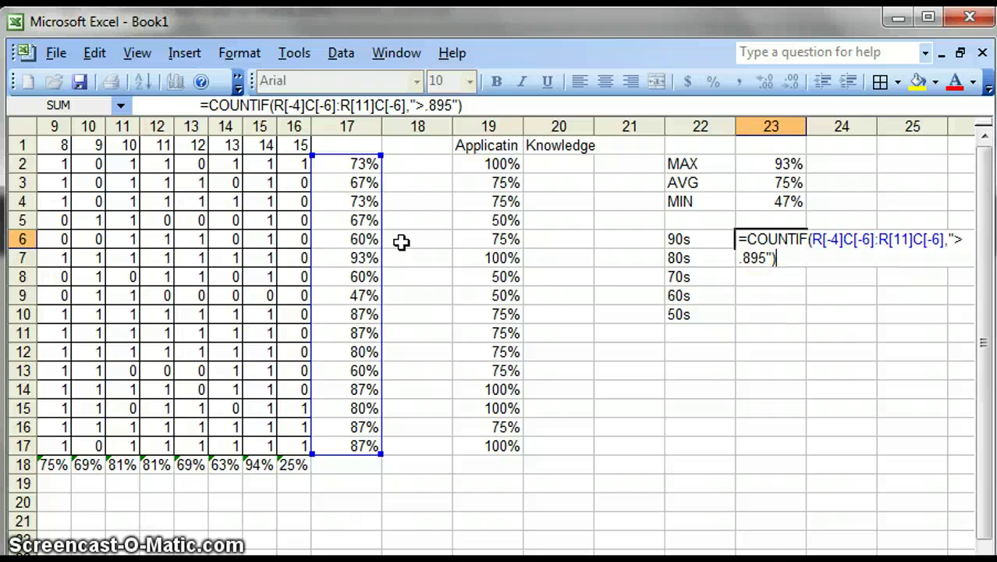
{"action": "key", "text": "Return"}
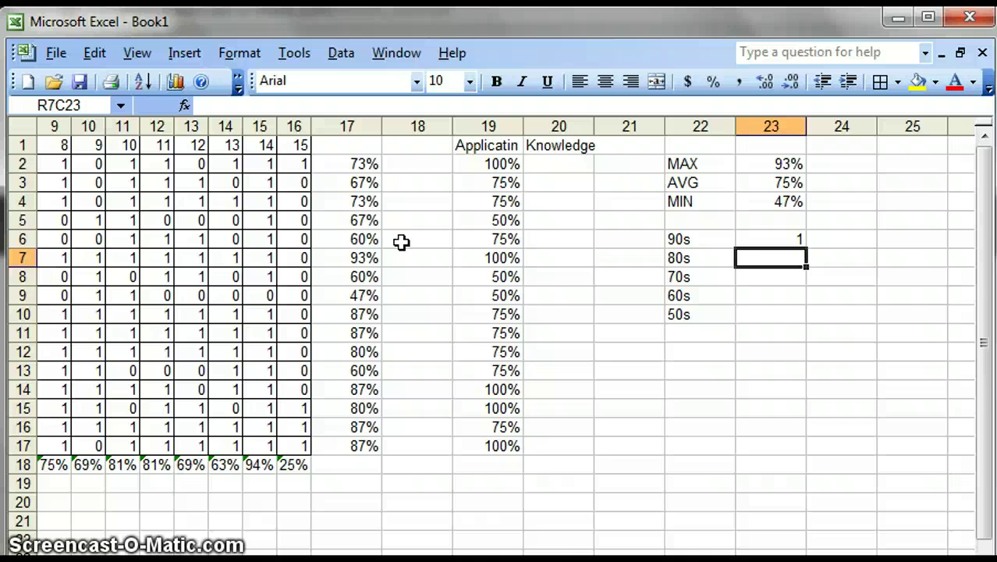
Beside 80s, enter COUNTIF of averages above .795 minus the 90s count.
{"action": "type", "text": "=COUNTIF("}
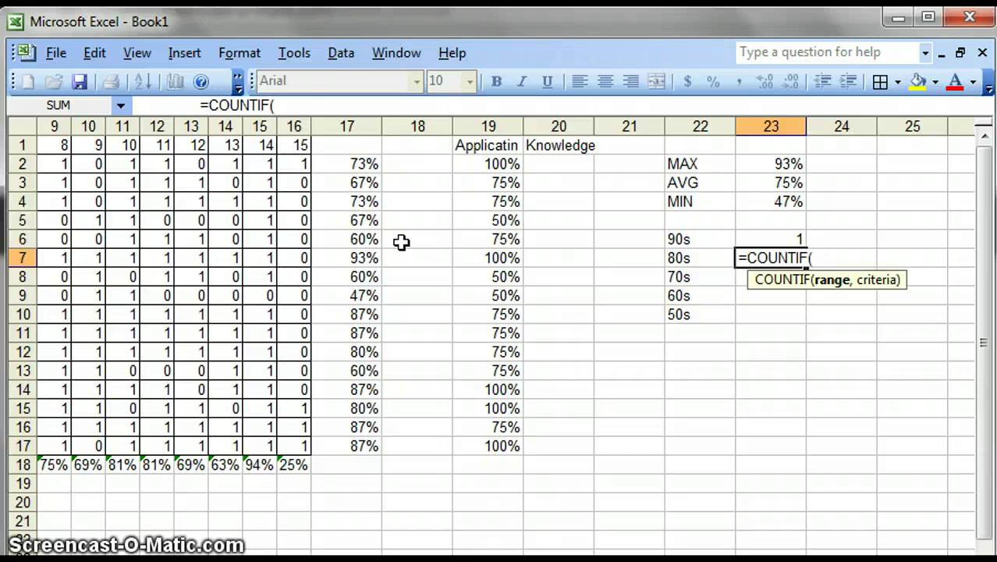
{"action": "left_click_drag", "start_coordinate": [354, 162], "coordinate": [351, 443]}
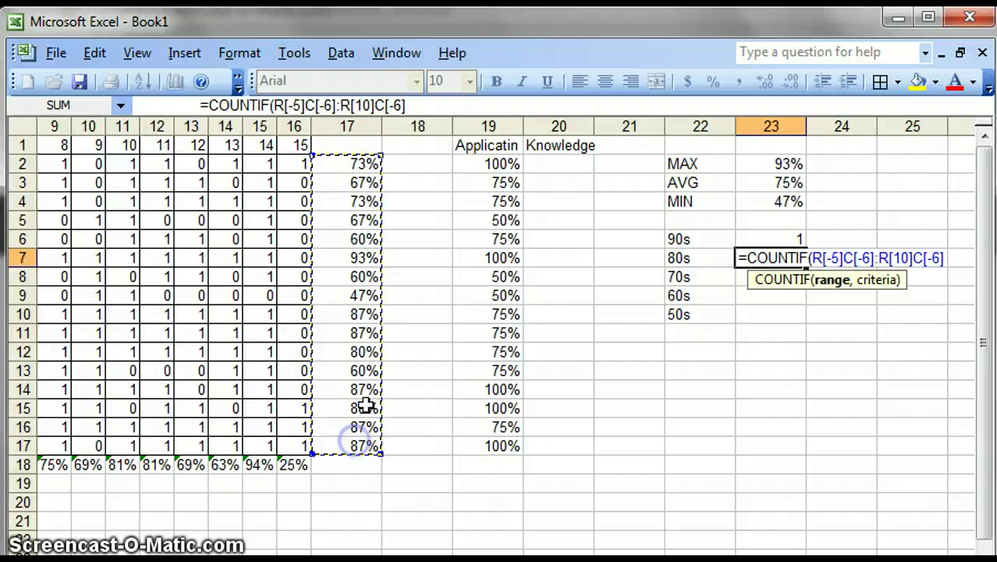
{"action": "type", "text": ","}
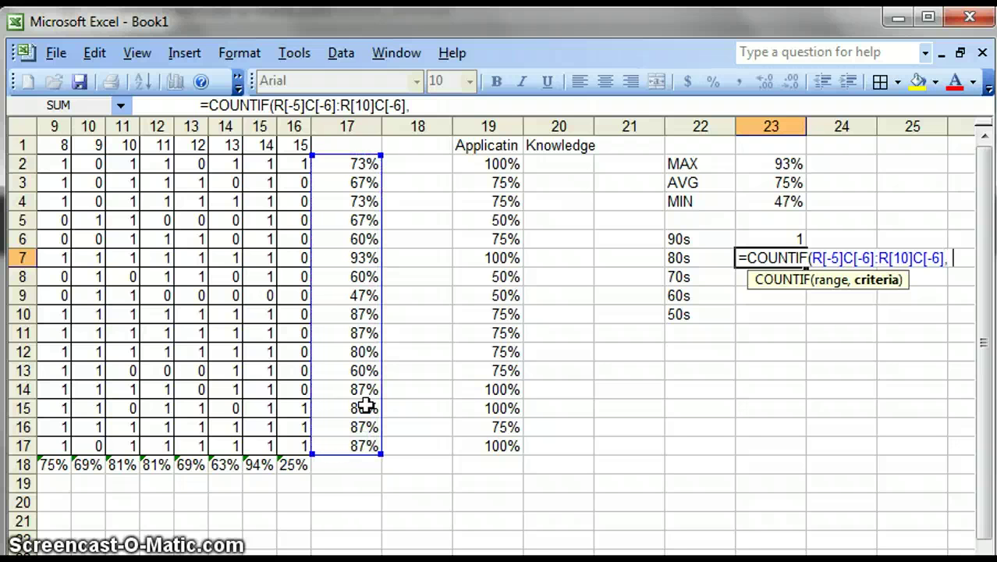
{"action": "type", "text": "\">.795"}
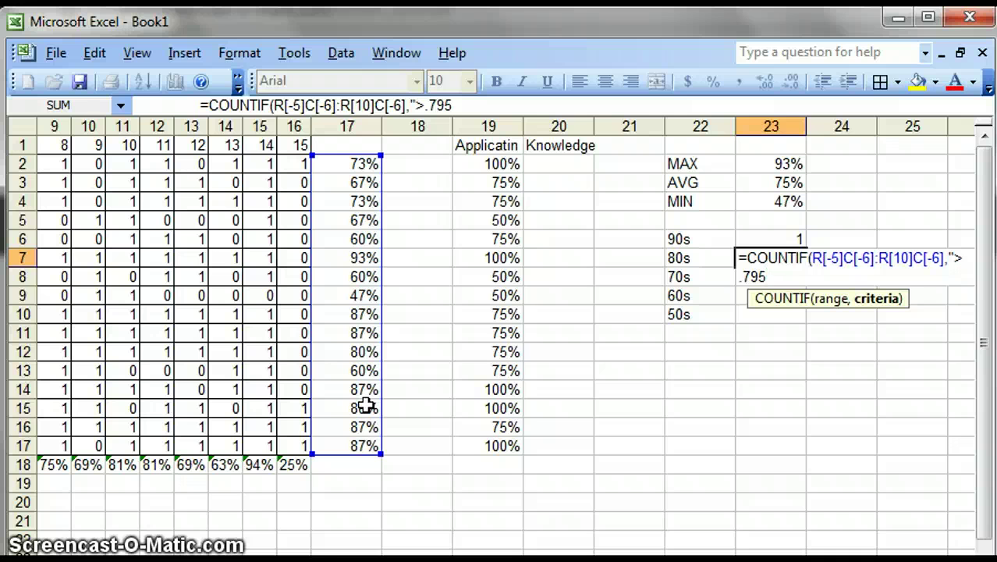
{"action": "type", "text": "\")"}
{"action": "key", "text": "Return"}
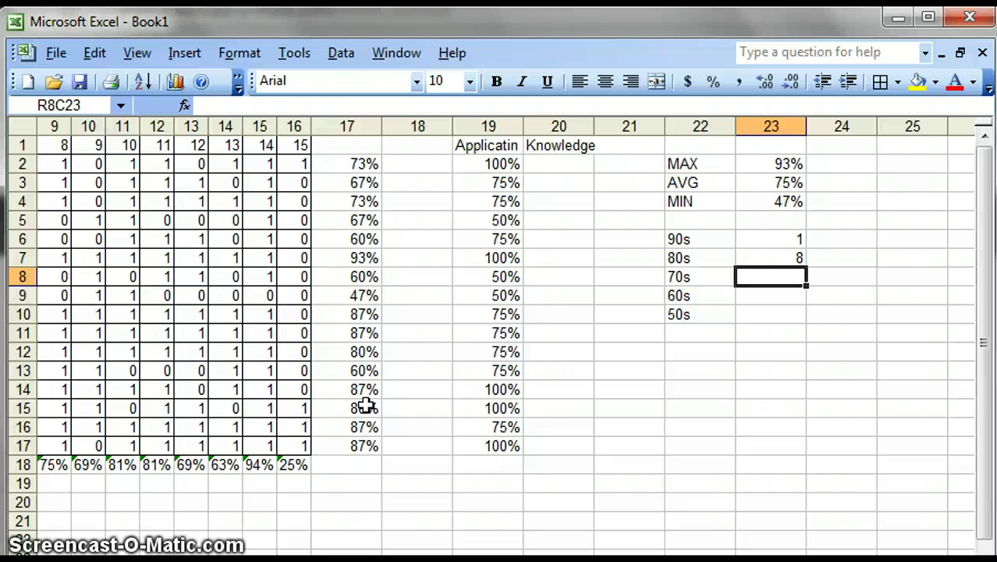
{"action": "key", "text": "Up"}
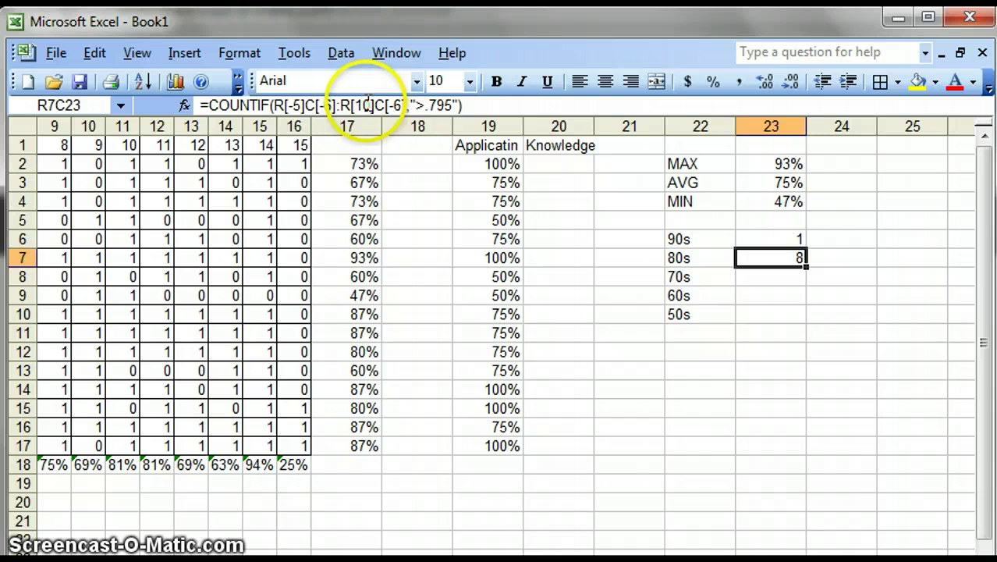
{"action": "double_click", "coordinate": [769, 257]}
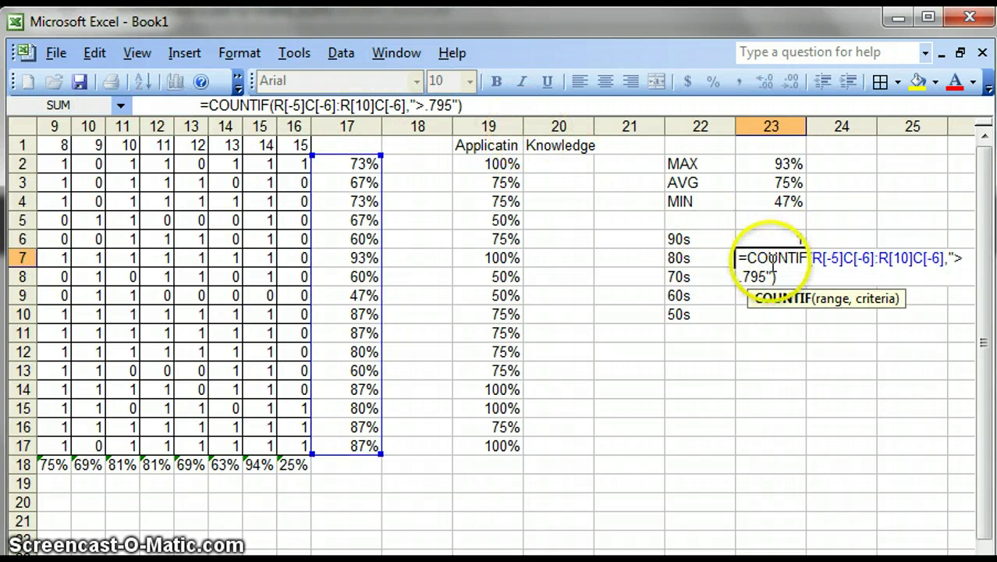
{"action": "left_click", "coordinate": [776, 276]}
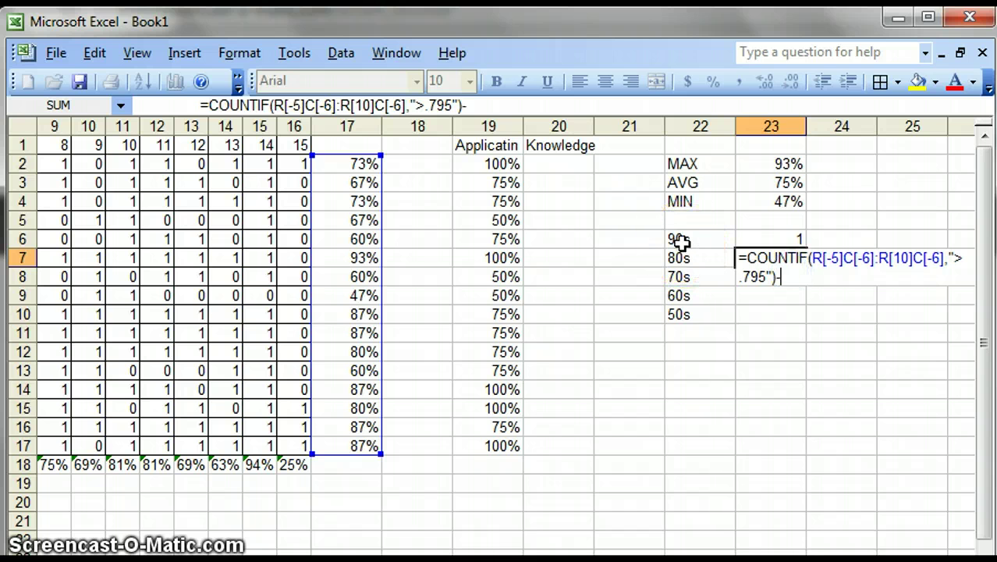
{"action": "type", "text": "-"}
{"action": "left_click", "coordinate": [758, 237]}
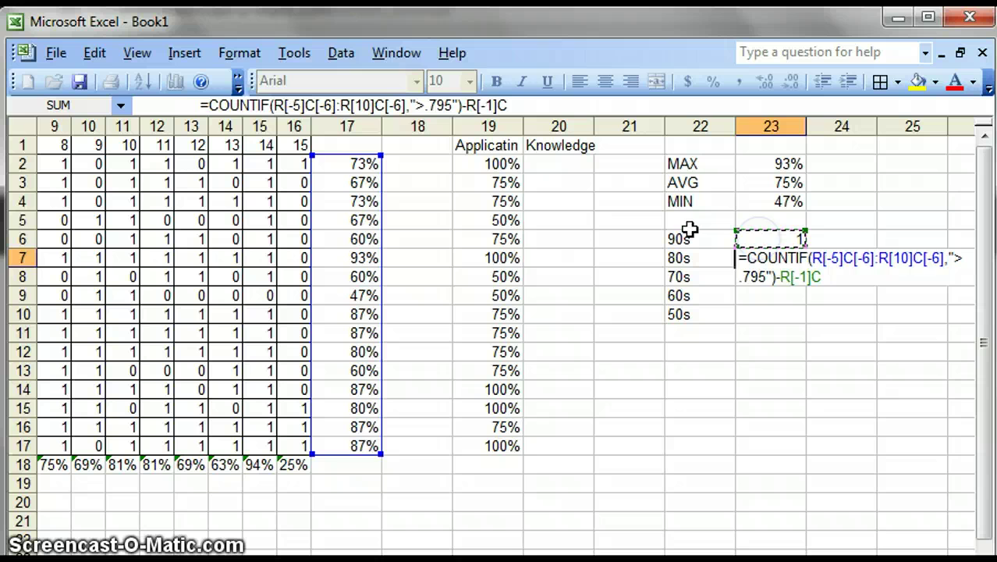
{"action": "key", "text": "Return"}
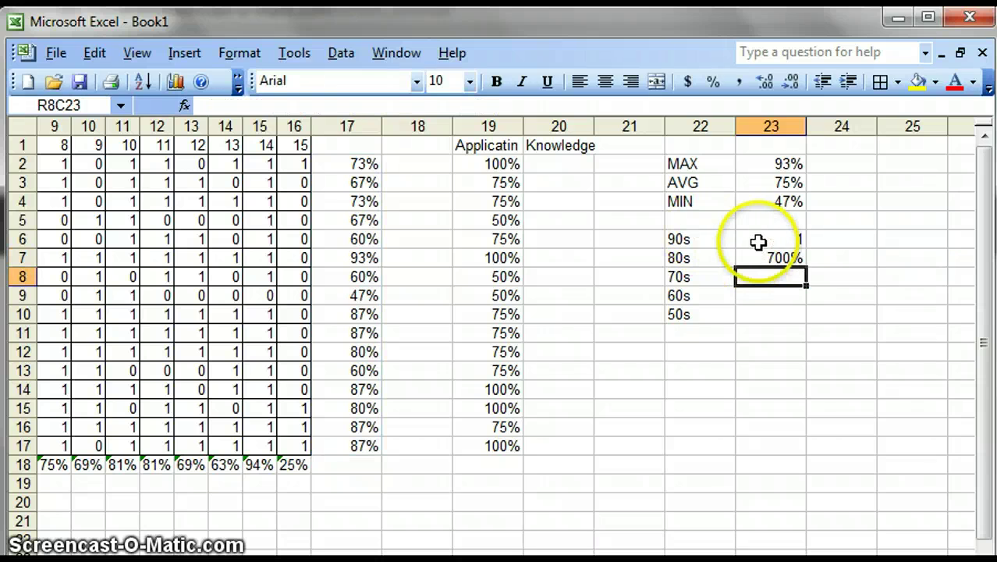
Format the grade-band counts in Comma Style with no decimals, so 80s shows 7.
{"action": "left_click_drag", "start_coordinate": [756, 242], "coordinate": [758, 314]}
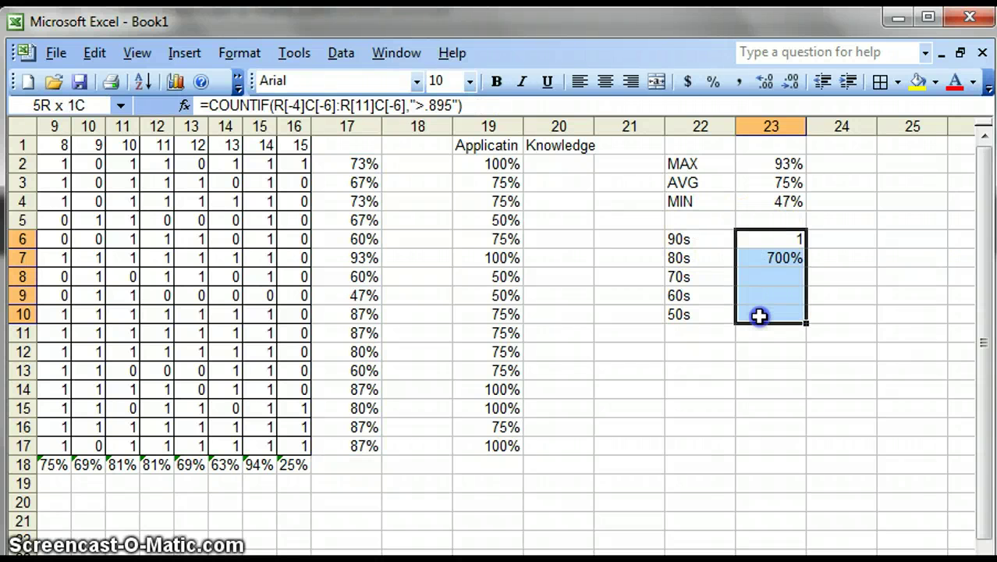
{"action": "left_click", "coordinate": [738, 81]}
{"action": "left_click", "coordinate": [790, 81]}
{"action": "left_click", "coordinate": [790, 81]}
{"action": "left_click", "coordinate": [780, 259]}
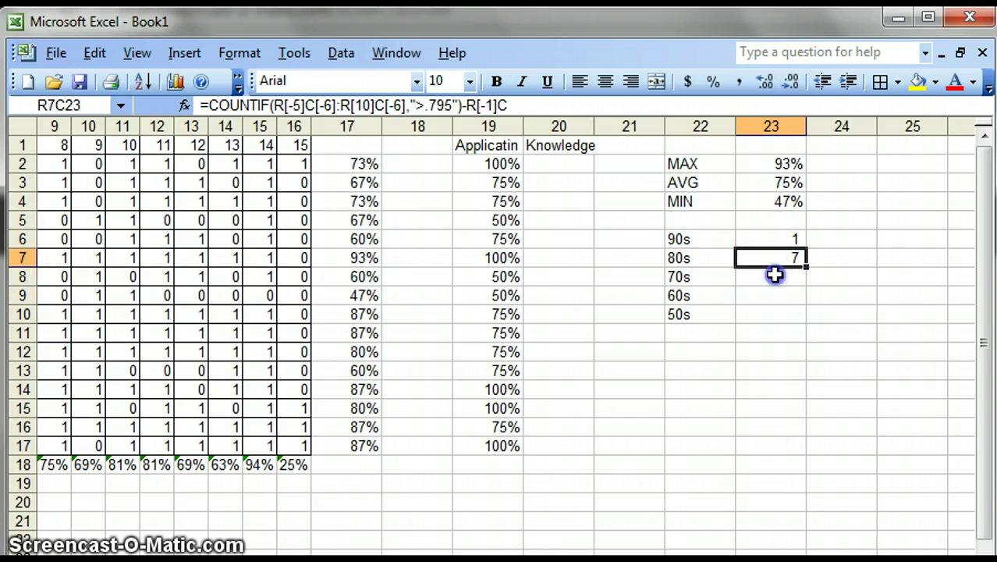
{"action": "left_click", "coordinate": [775, 275]}
Beside 70s, enter COUNTIF of averages above .695 minus the 80s and 90s counts.
{"action": "type", "text": "=CO"}
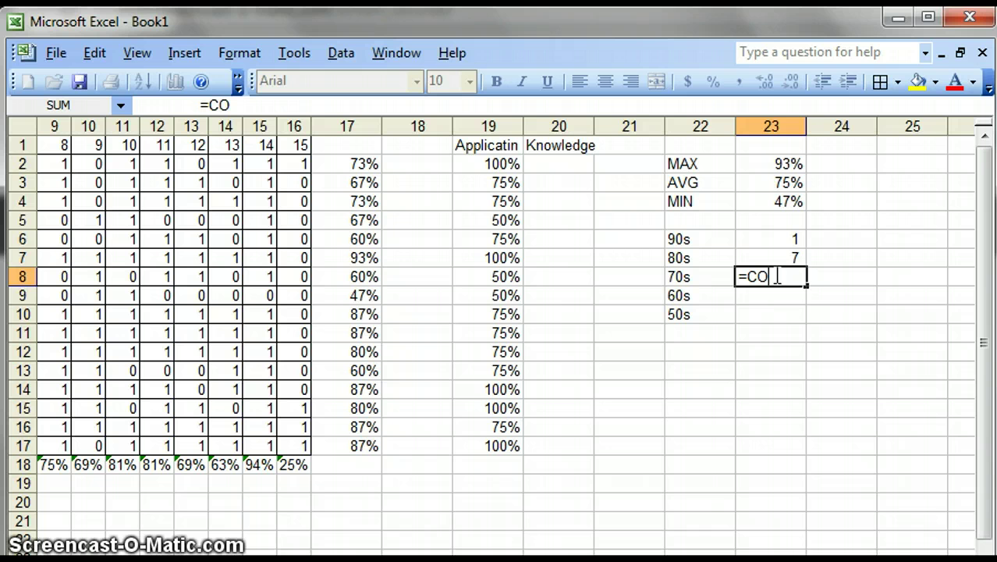
{"action": "type", "text": "UNTIF("}
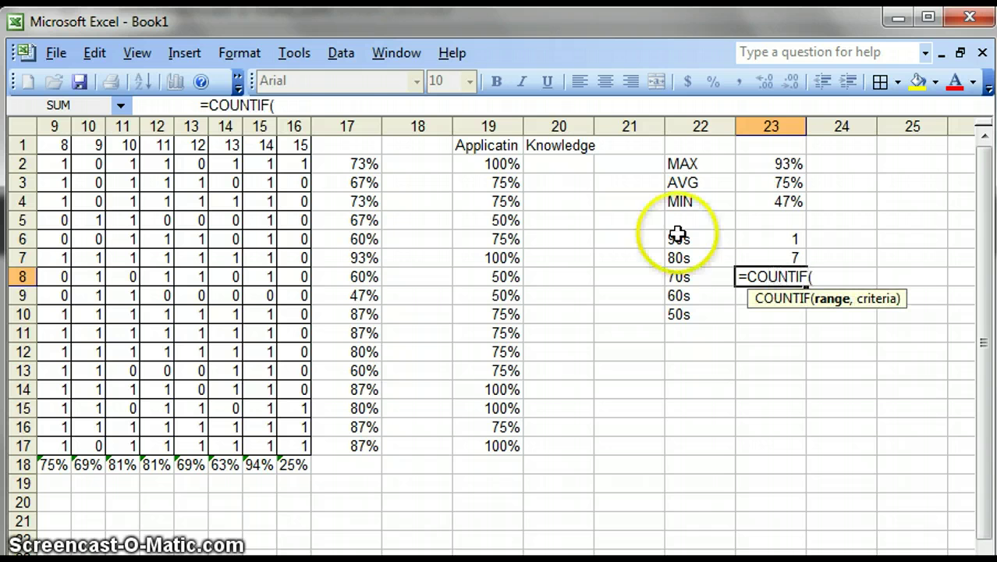
{"action": "left_click_drag", "start_coordinate": [384, 163], "coordinate": [373, 445]}
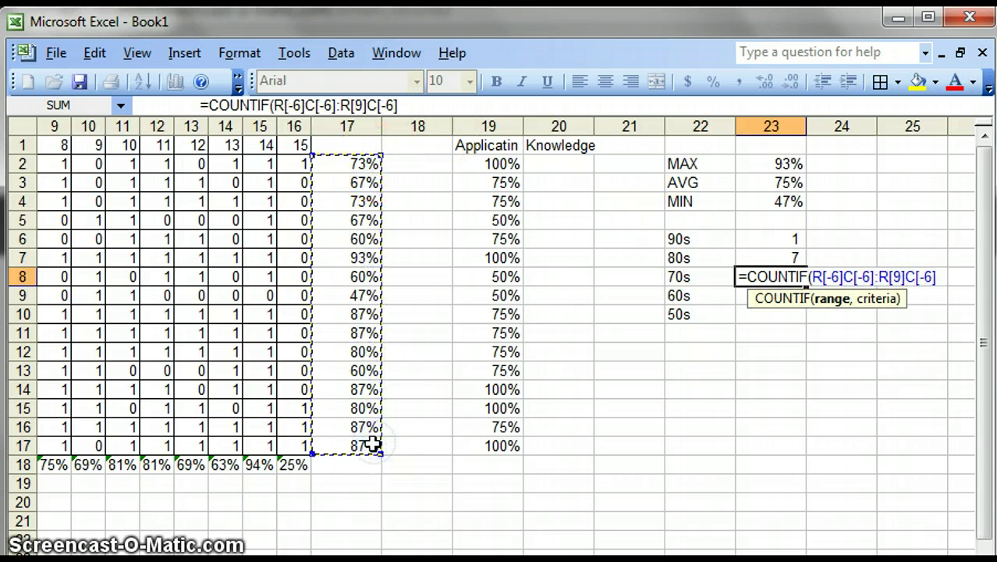
{"action": "type", "text": ",\""}
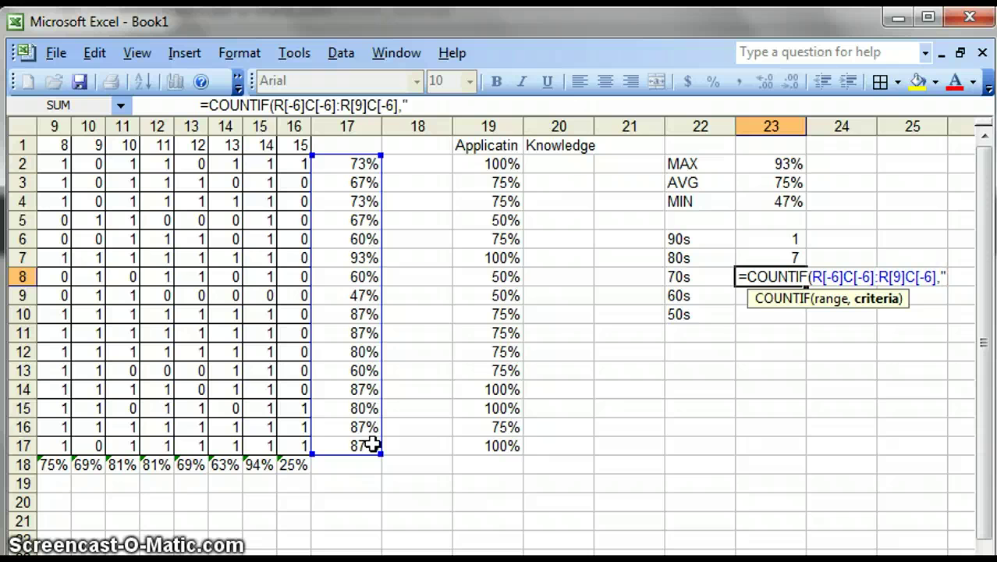
{"action": "type", "text": ">.695\")"}
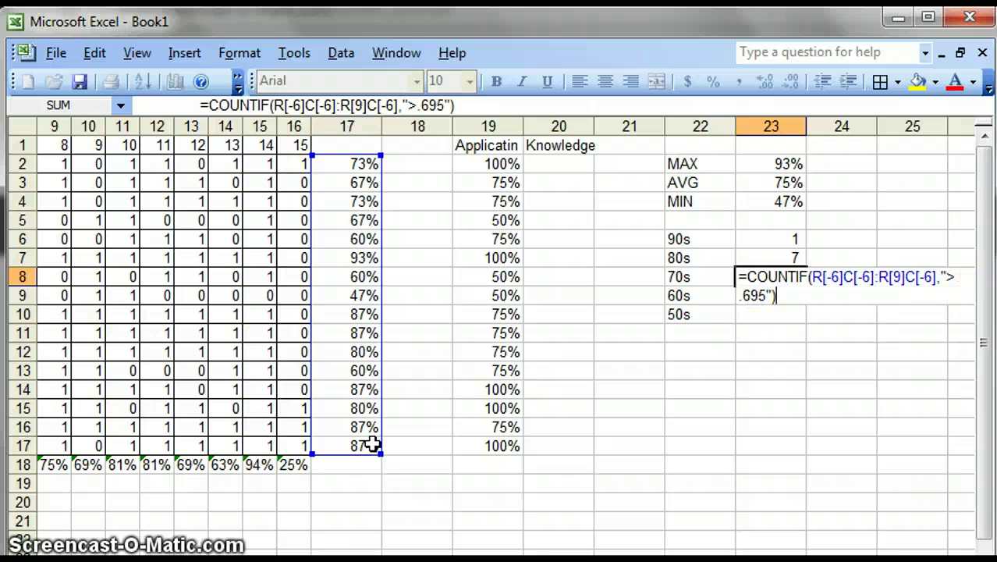
{"action": "type", "text": "-"}
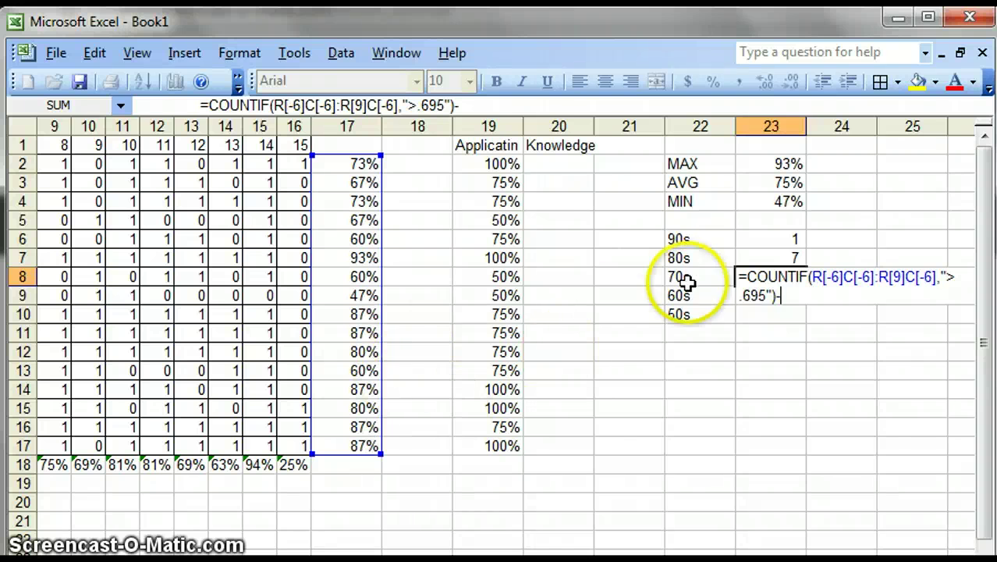
{"action": "left_click", "coordinate": [754, 257]}
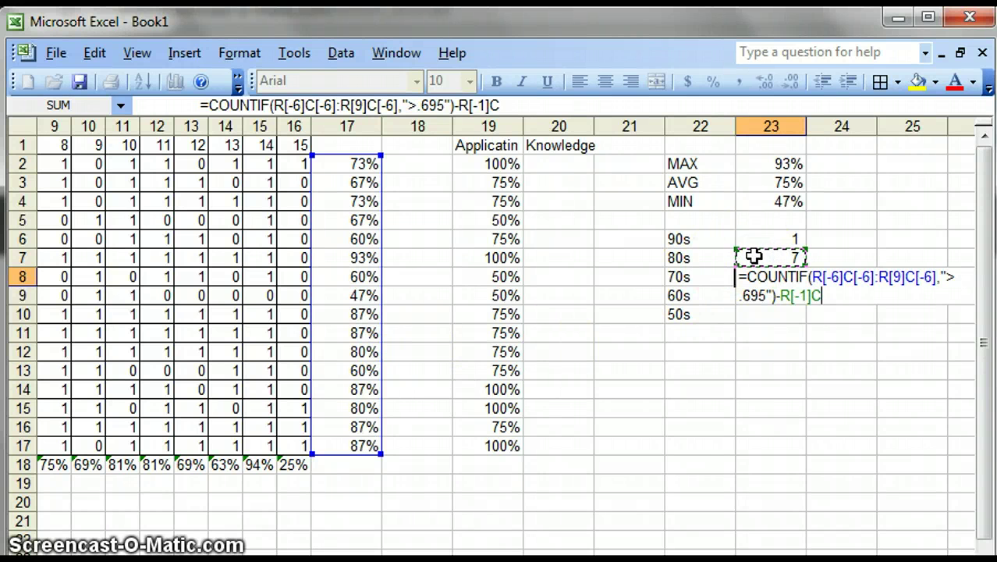
{"action": "type", "text": "-"}
{"action": "left_click", "coordinate": [756, 235]}
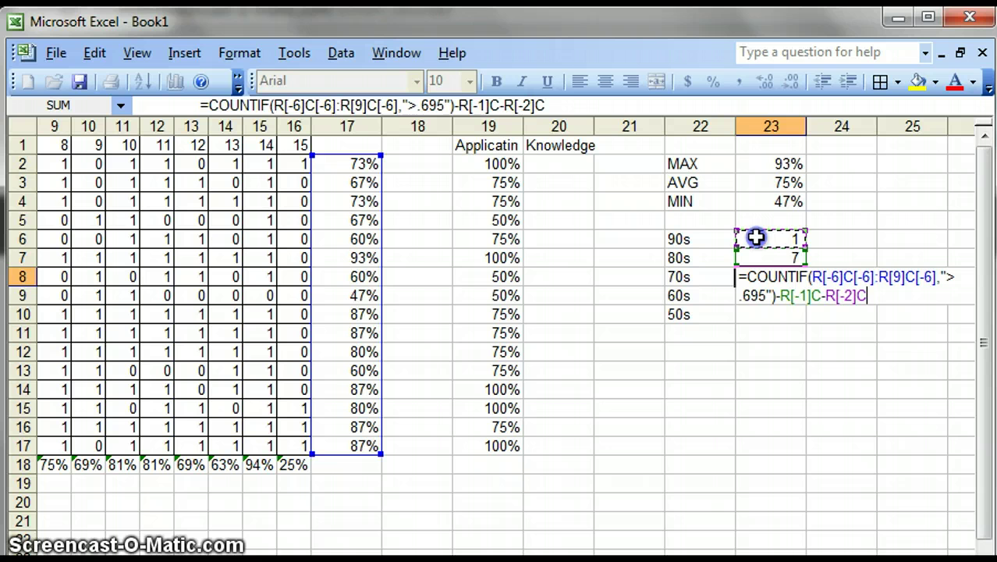
{"action": "key", "text": "Return"}
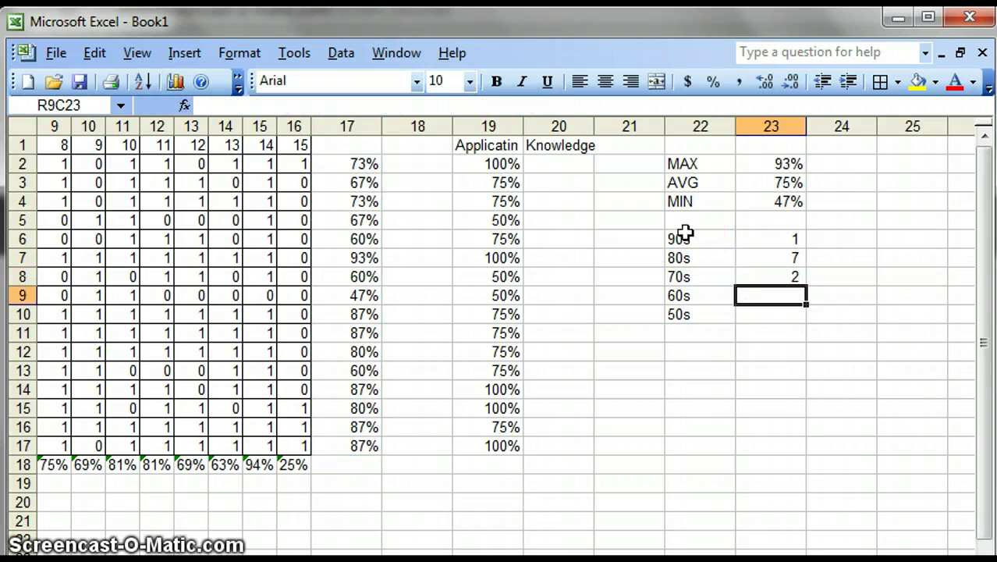
Beside 60s, enter COUNTIF of averages above .595 minus the 70s, 80s and 90s counts.
{"action": "type", "text": "="}
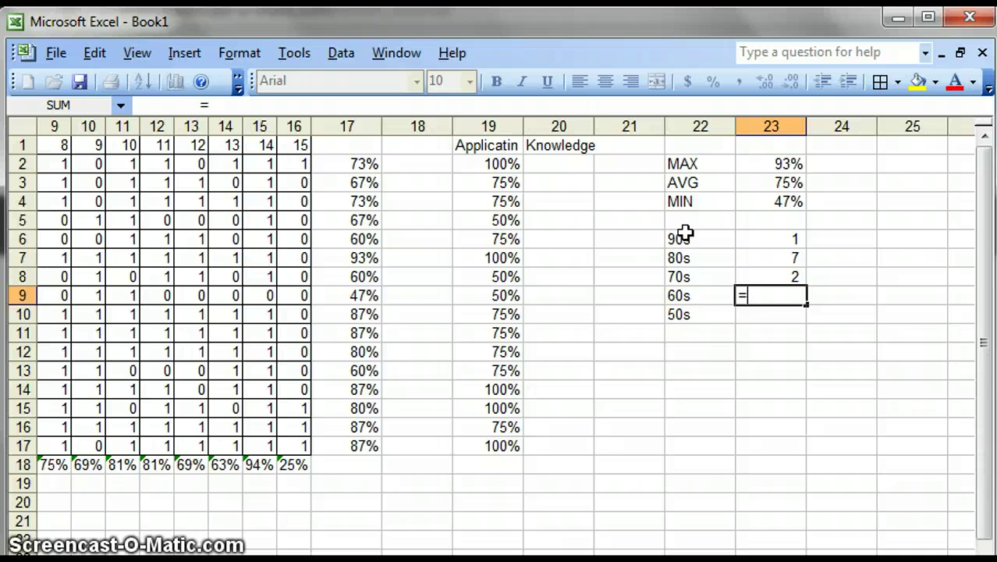
{"action": "type", "text": "COUNTIF("}
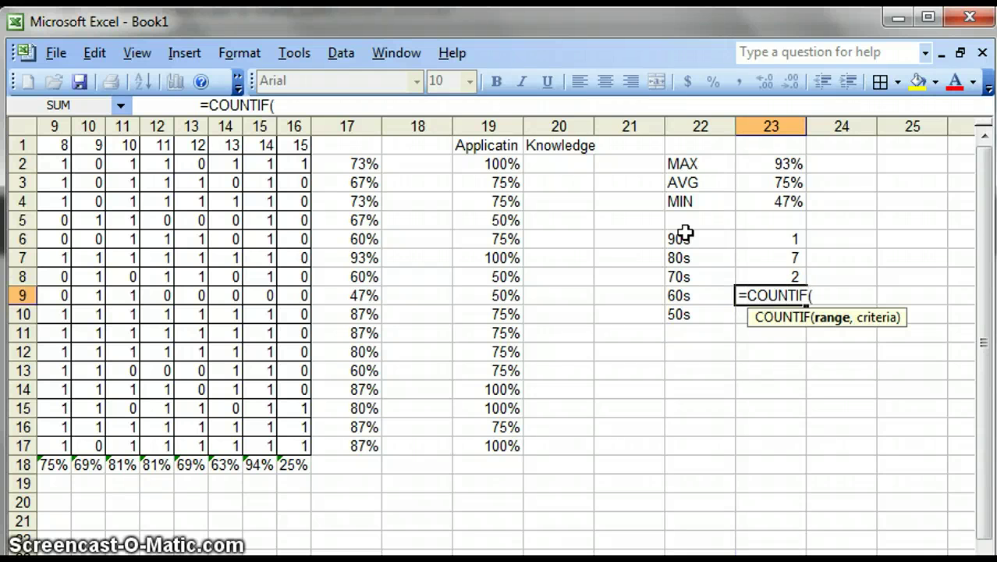
{"action": "left_click_drag", "start_coordinate": [363, 163], "coordinate": [361, 449]}
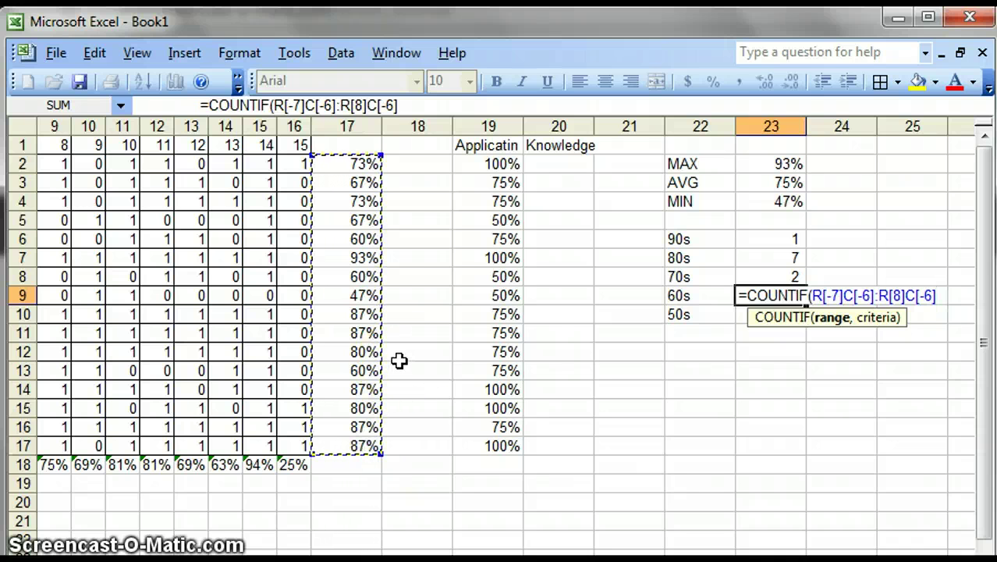
{"action": "type", "text": ","}
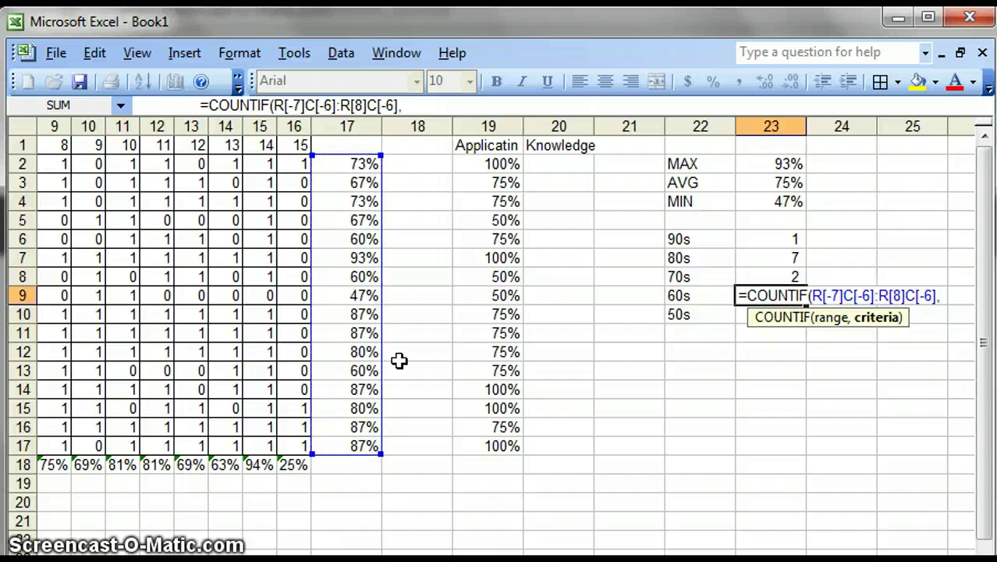
{"action": "type", "text": "\">.595\")"}
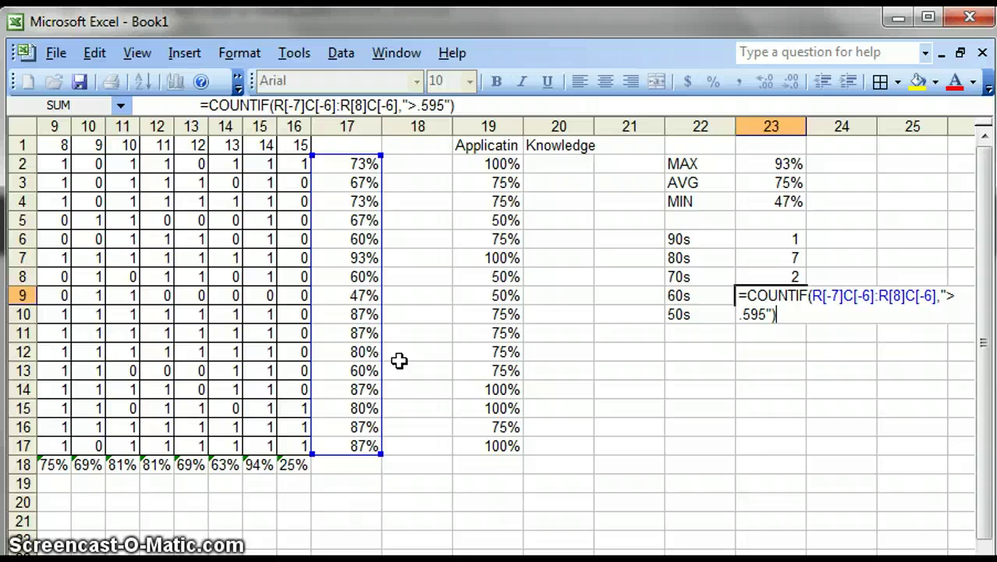
{"action": "type", "text": "-"}
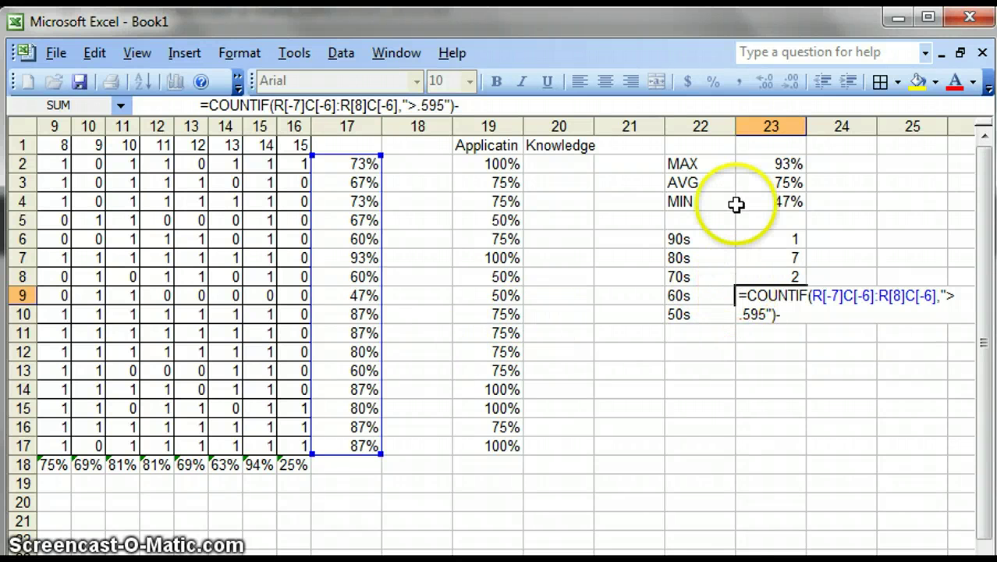
{"action": "left_click", "coordinate": [748, 277]}
{"action": "type", "text": "-"}
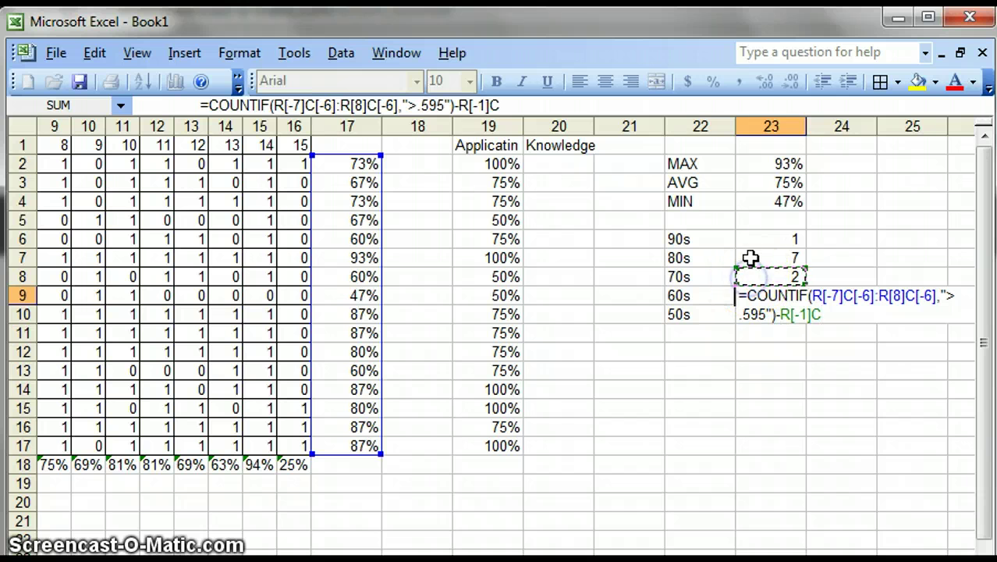
{"action": "left_click", "coordinate": [750, 258]}
{"action": "type", "text": "-"}
{"action": "left_click", "coordinate": [752, 236]}
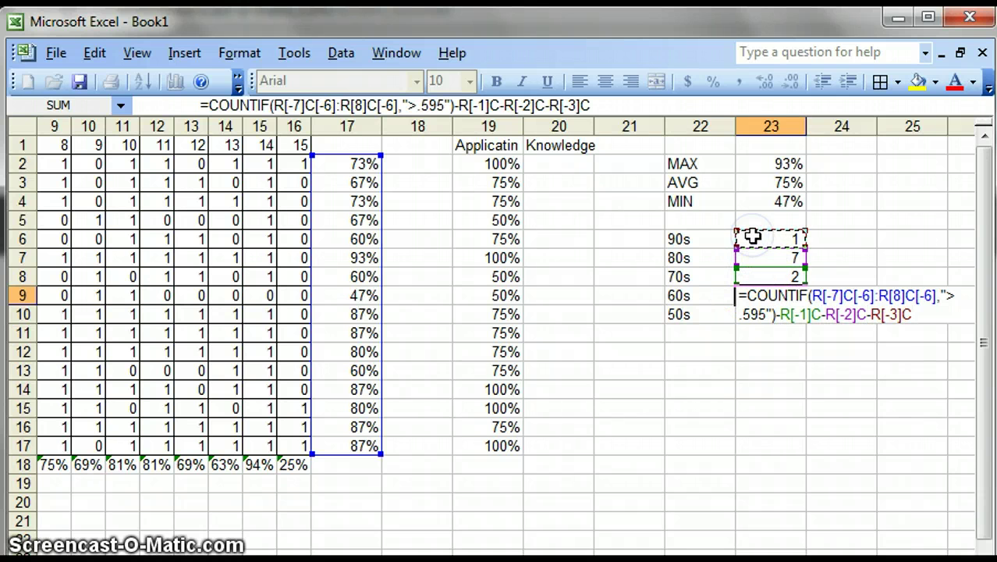
{"action": "key", "text": "Return"}
{"action": "left_click", "coordinate": [749, 304]}
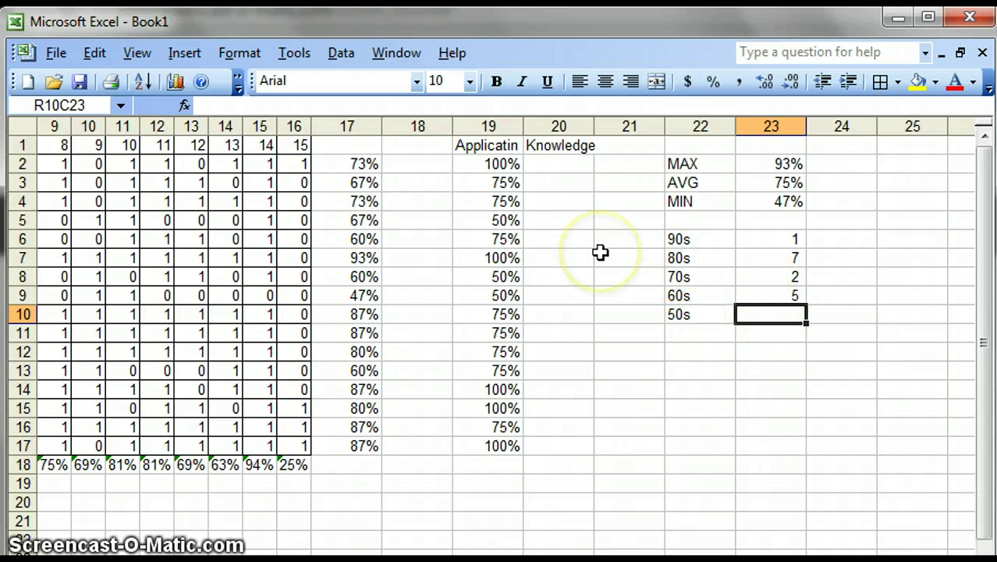
Rename the 50s grade-band label to 'failing'.
{"action": "type", "text": "="}
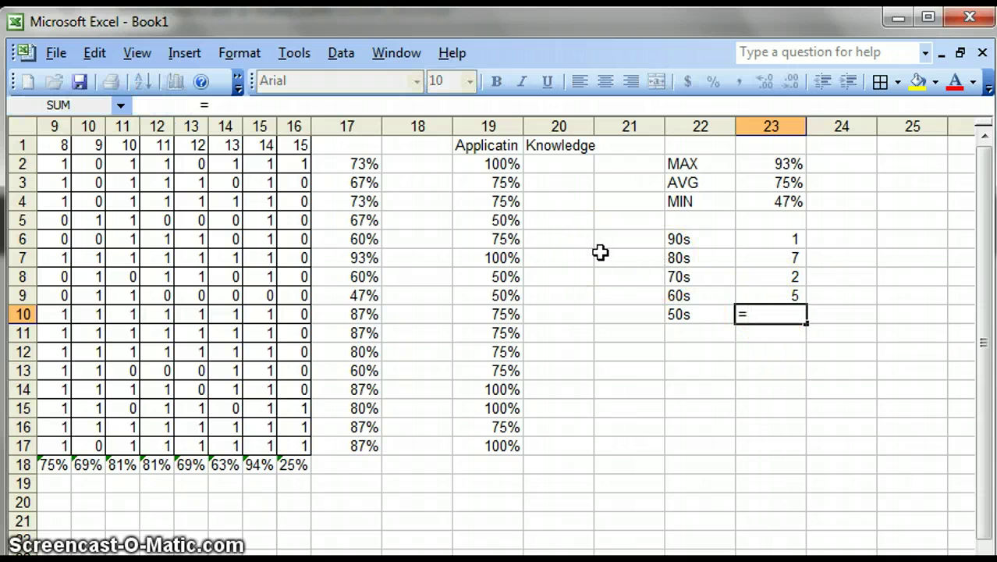
{"action": "key", "text": "Return"}
{"action": "key", "text": "Up"}
{"action": "key", "text": "Left"}
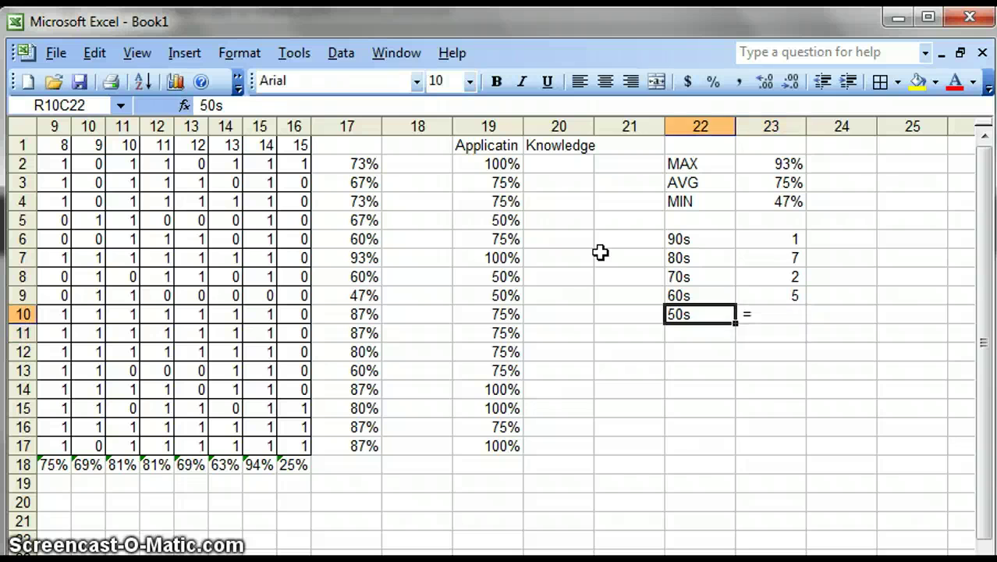
{"action": "type", "text": "failing"}
{"action": "key", "text": "Return"}
Enter a COUNTIF of column 17 averages below .60 as the failing count, returning 1.
{"action": "key", "text": "Up"}
{"action": "key", "text": "Right"}
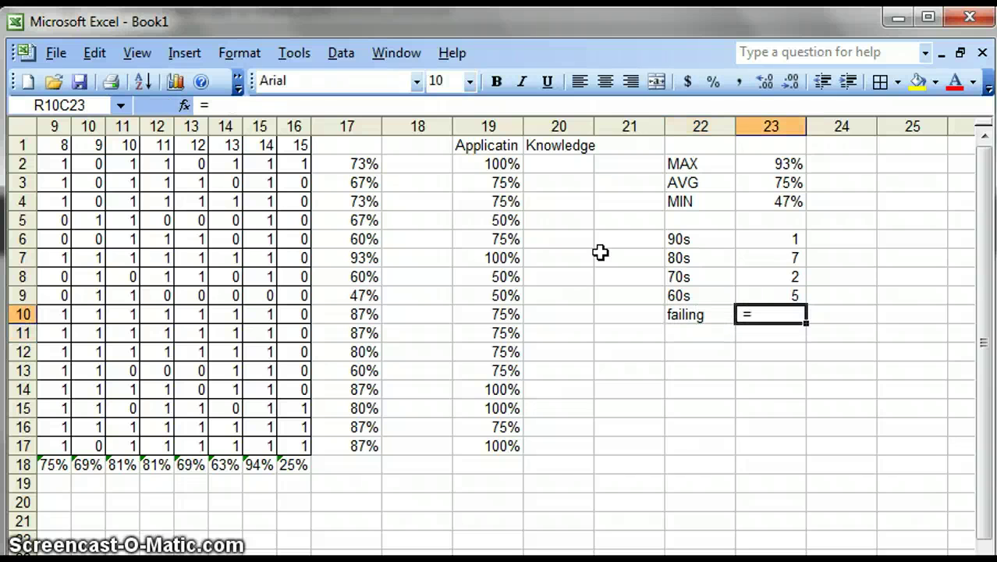
{"action": "type", "text": "=COUNTIF("}
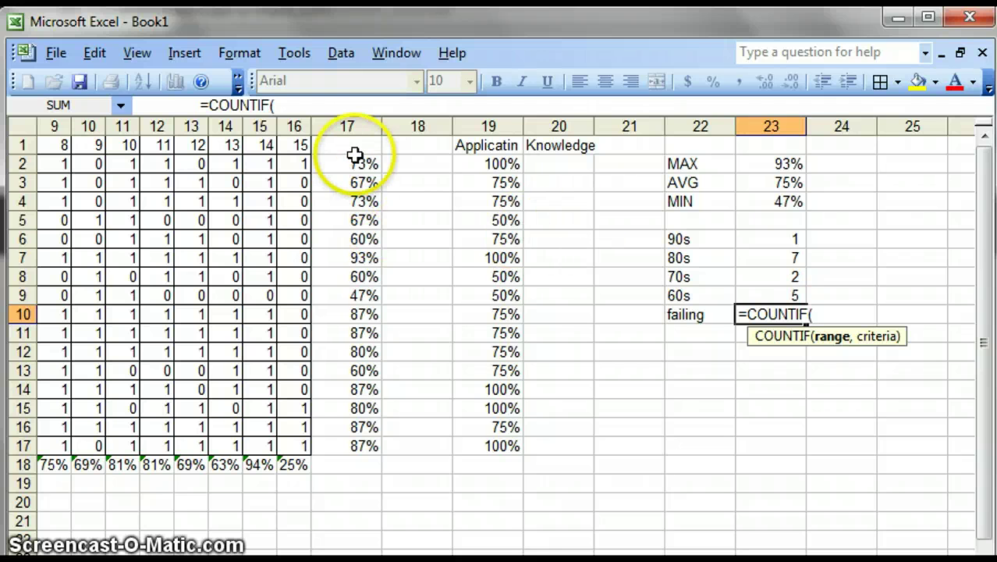
{"action": "left_click_drag", "start_coordinate": [356, 160], "coordinate": [367, 441]}
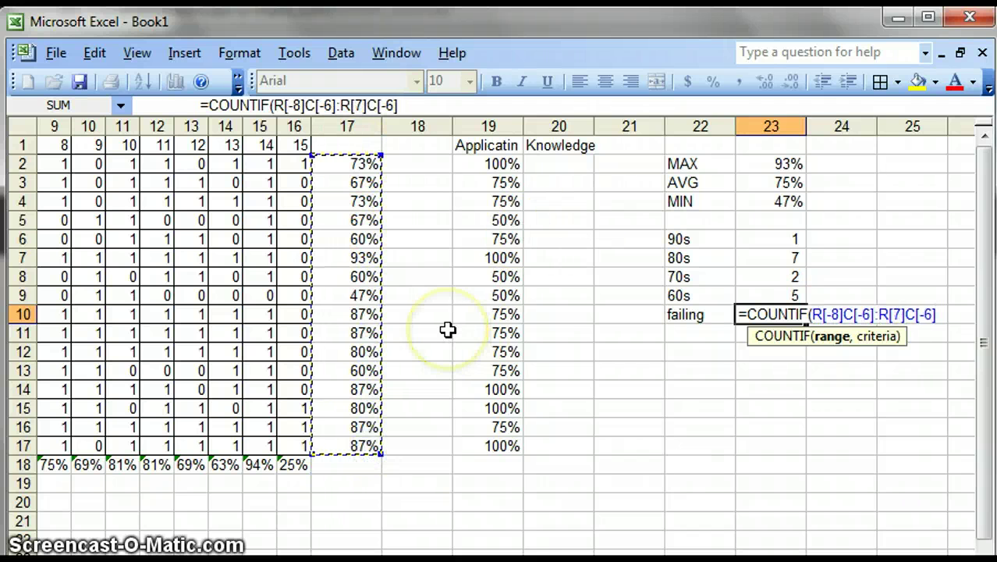
{"action": "type", "text": ",\""}
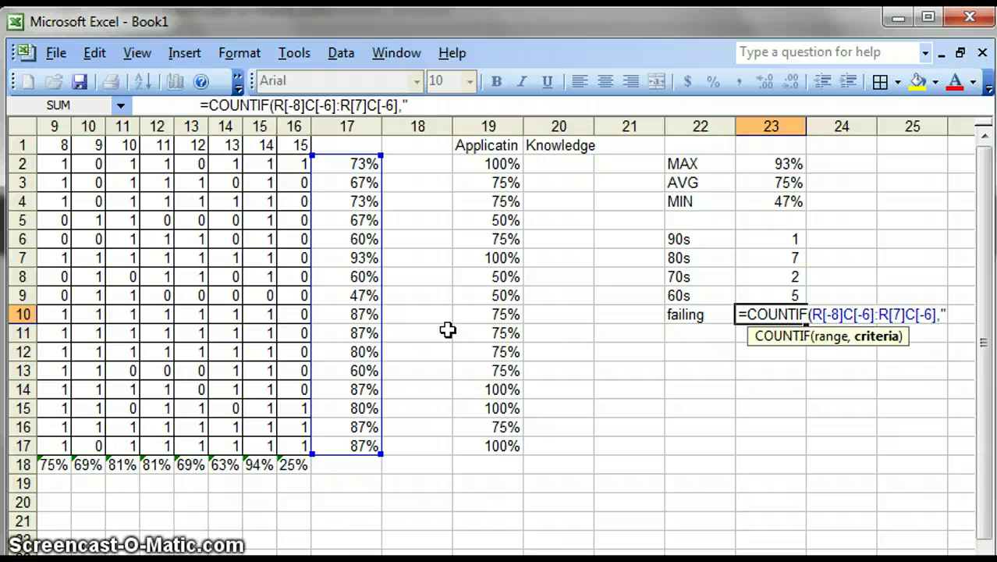
{"action": "type", "text": "<"}
{"action": "type", "text": "<.6"}
{"action": "type", "text": "0"}
{"action": "type", "text": "\")"}
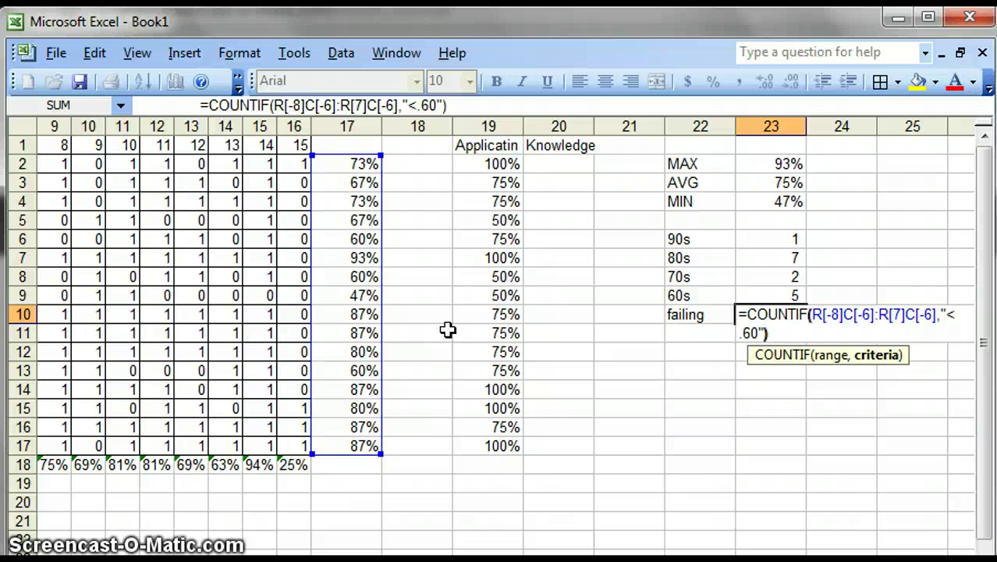
{"action": "key", "text": "Return"}
{"action": "key", "text": "Up"}
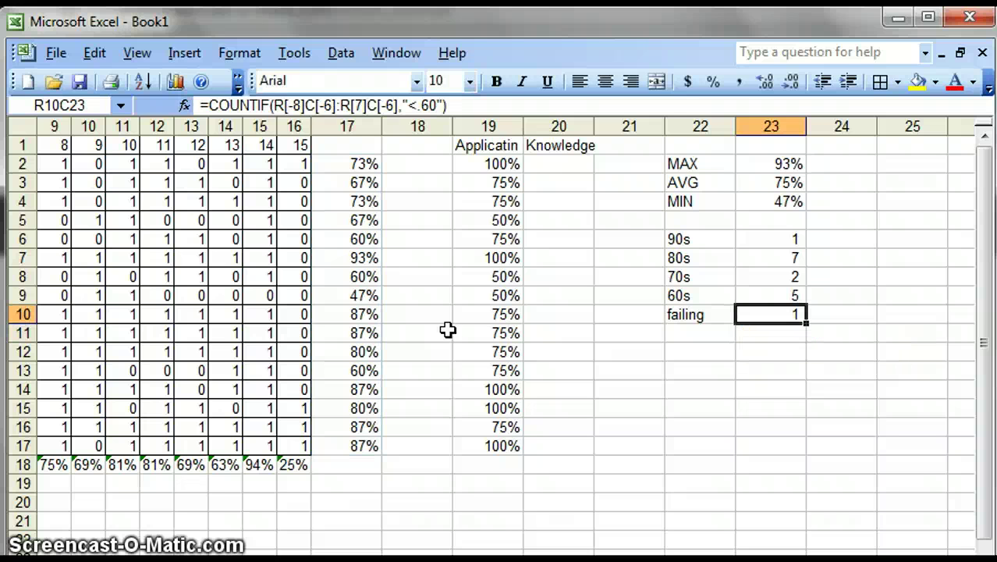
{"action": "key", "text": "Up"}
{"action": "key", "text": "Up"}
{"action": "key", "text": "Up"}
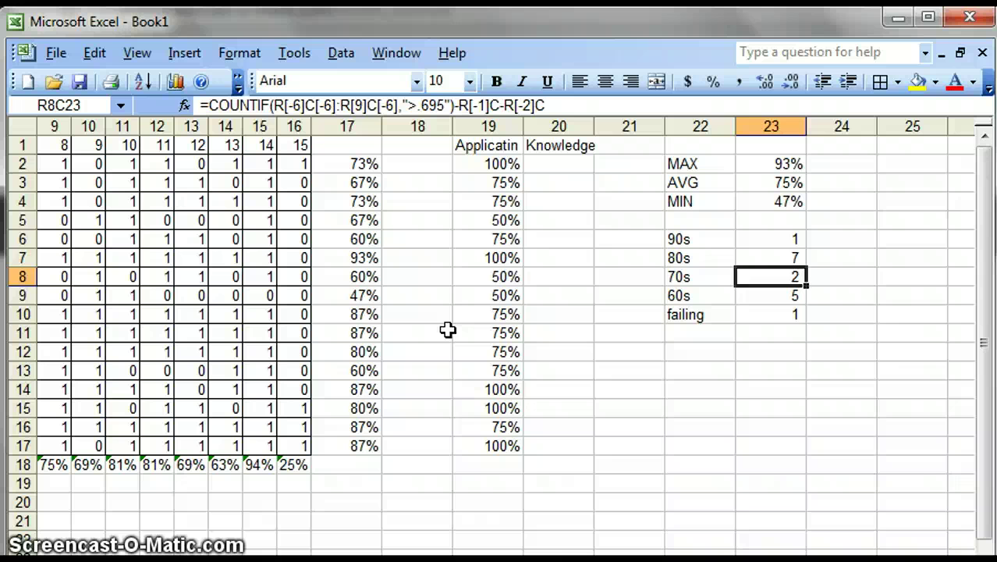
{"action": "key", "text": "Up"}
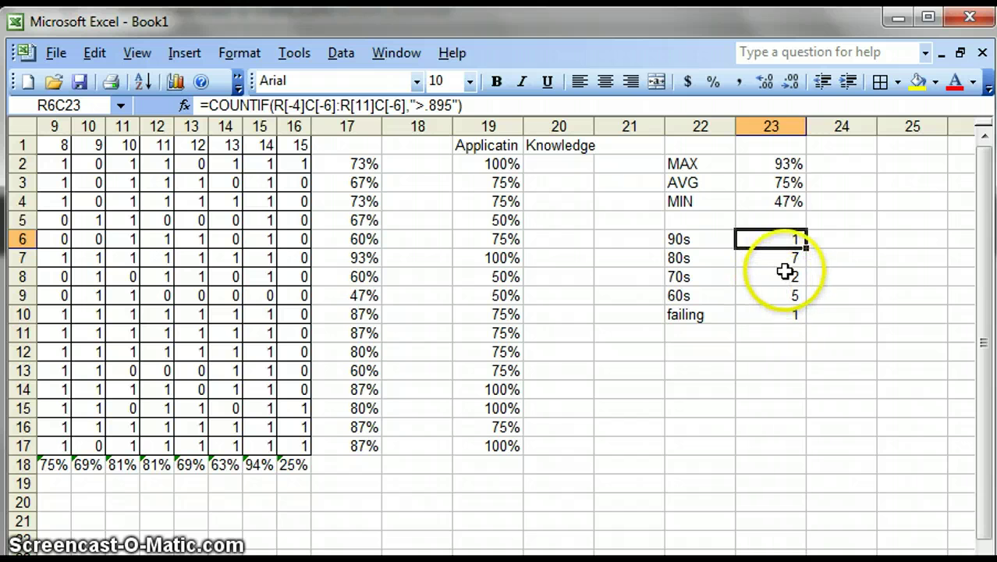
{"action": "left_click_drag", "start_coordinate": [774, 258], "coordinate": [764, 241]}
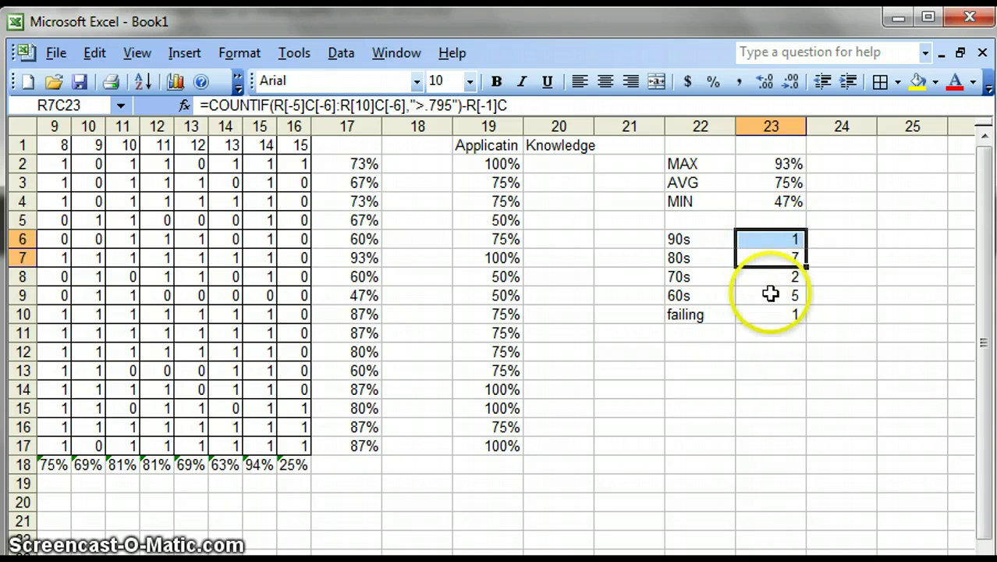
{"action": "left_click_drag", "start_coordinate": [764, 296], "coordinate": [759, 313]}
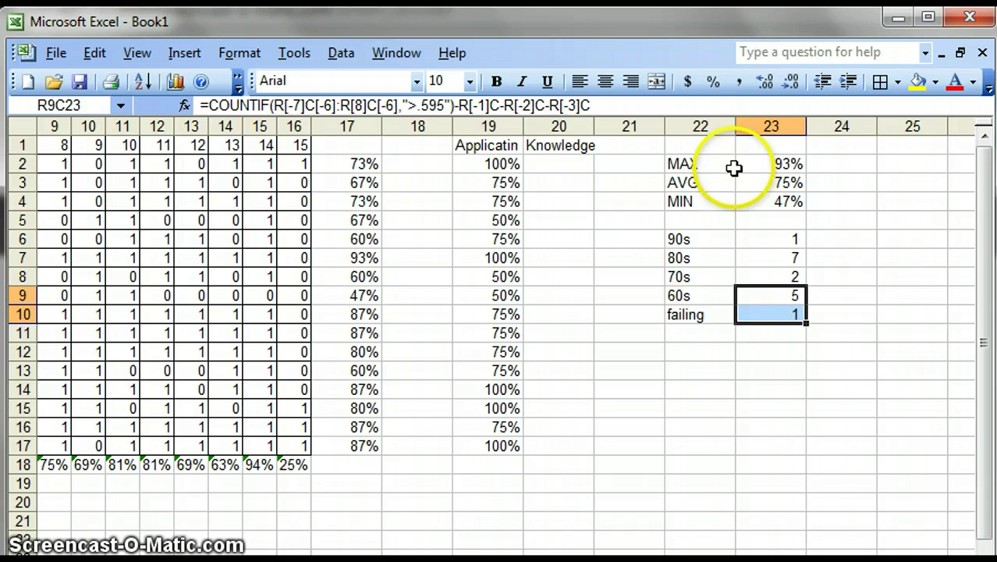
{"action": "left_click_drag", "start_coordinate": [754, 163], "coordinate": [754, 198]}
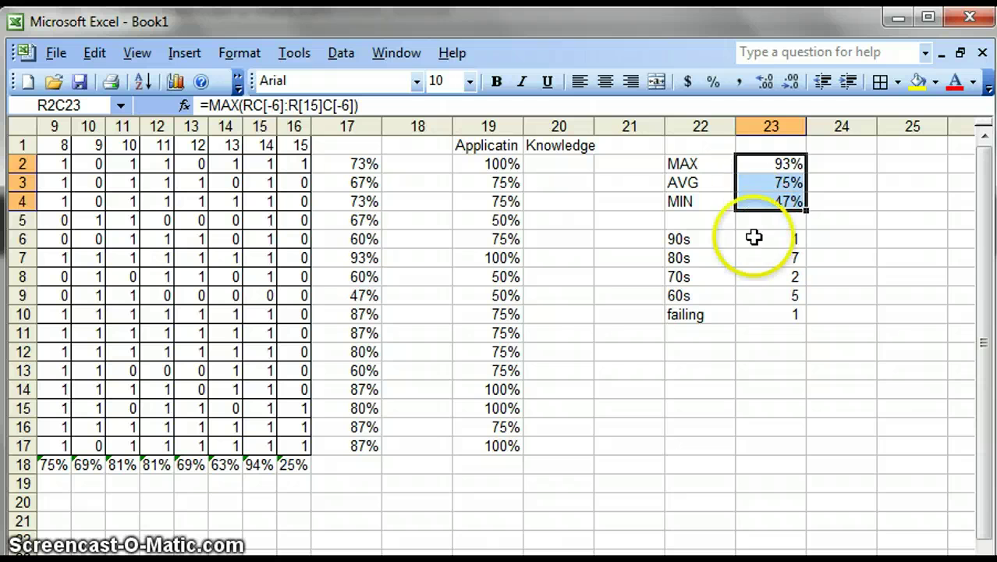
{"action": "left_click", "coordinate": [762, 260]}
{"action": "left_click_drag", "start_coordinate": [760, 239], "coordinate": [757, 313]}
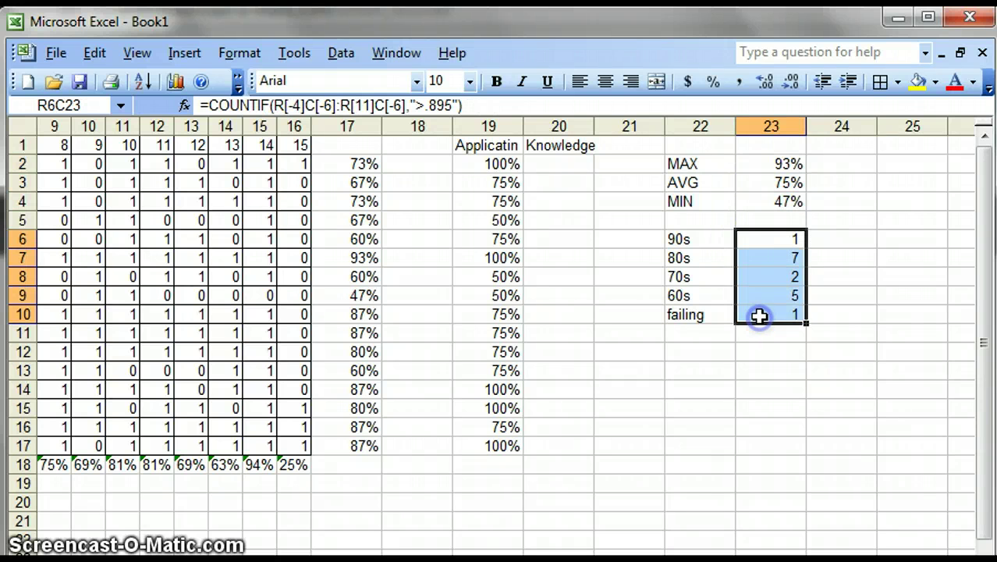
{"action": "left_click", "coordinate": [758, 254]}
{"action": "left_click_drag", "start_coordinate": [758, 249], "coordinate": [763, 312]}
{"action": "left_click", "coordinate": [764, 276]}
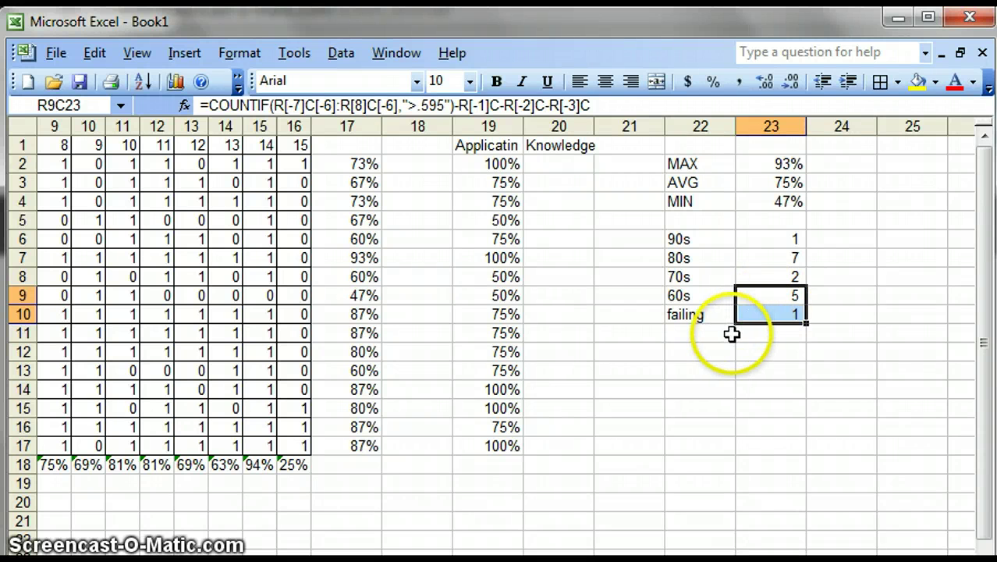
{"action": "left_click_drag", "start_coordinate": [731, 334], "coordinate": [749, 343]}
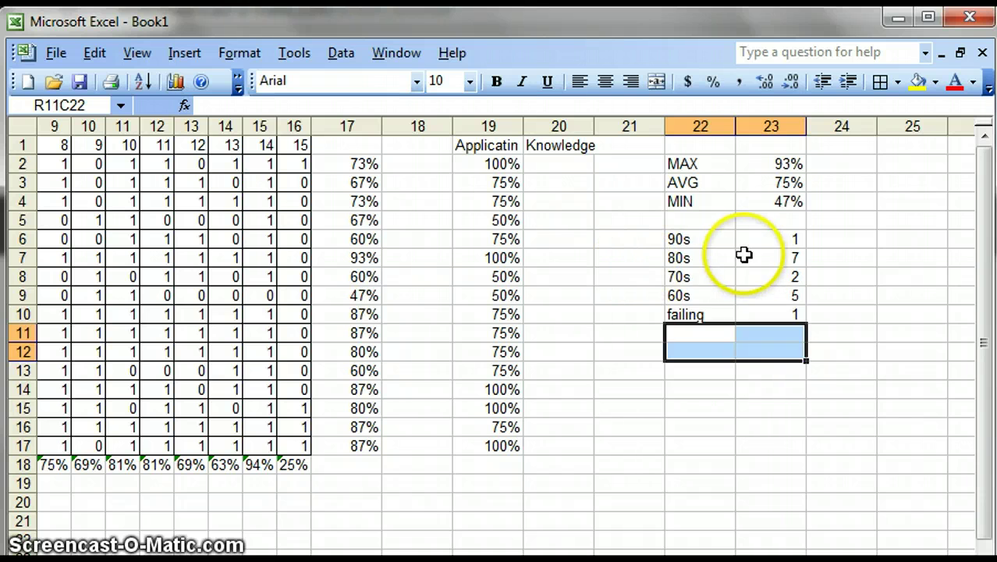
Chart the 90s–failing band labels and counts as a column chart and place it below the table.
{"action": "left_click_drag", "start_coordinate": [702, 238], "coordinate": [762, 313]}
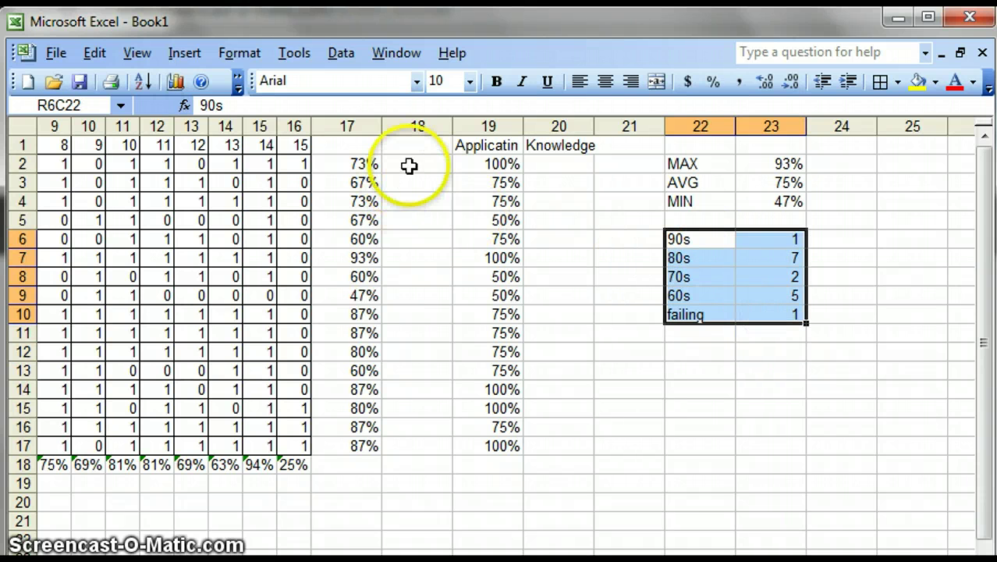
{"action": "left_click", "coordinate": [177, 82]}
{"action": "left_click_drag", "start_coordinate": [733, 284], "coordinate": [346, 134]}
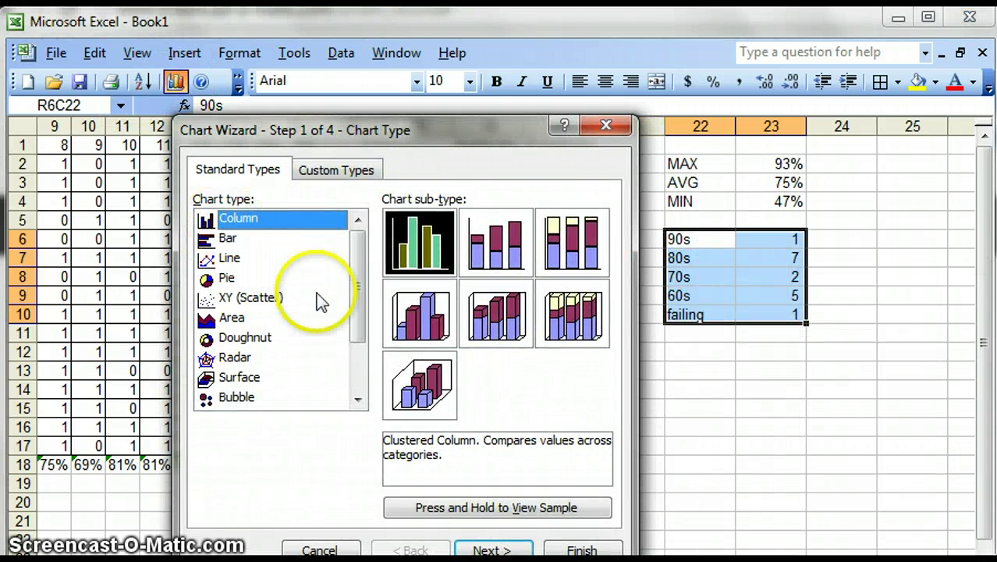
{"action": "left_click", "coordinate": [496, 548]}
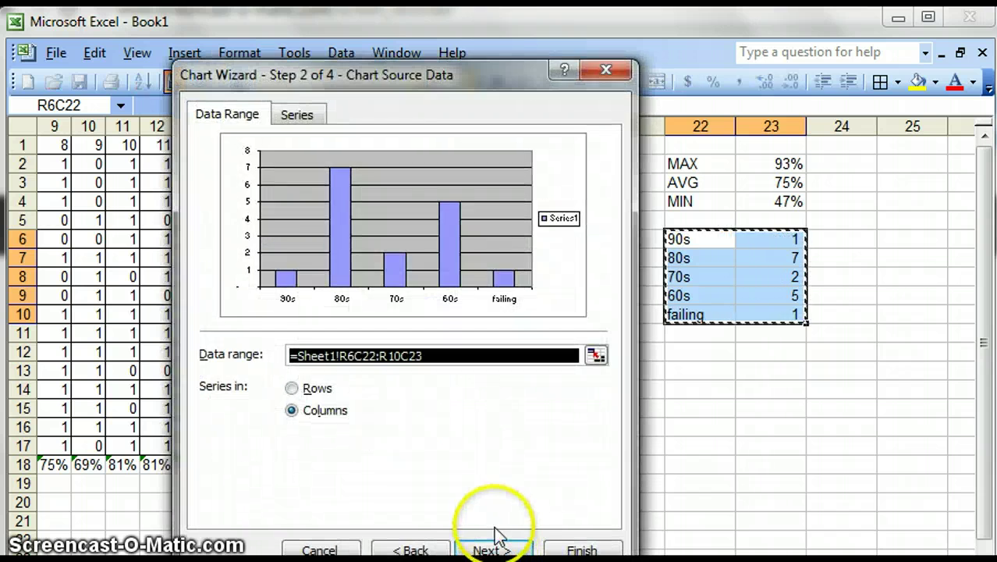
{"action": "left_click", "coordinate": [488, 550]}
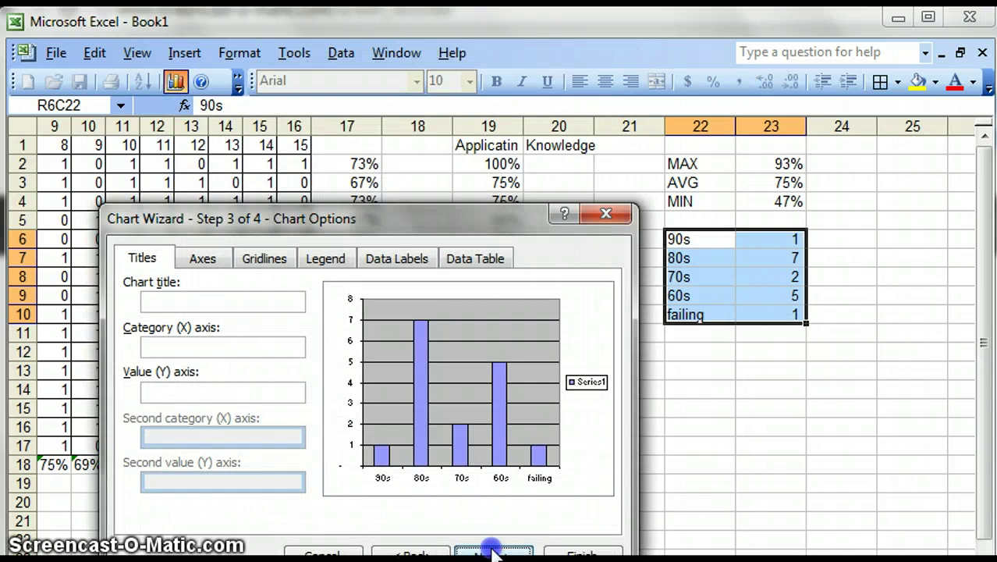
{"action": "left_click", "coordinate": [492, 550]}
{"action": "left_click", "coordinate": [582, 552]}
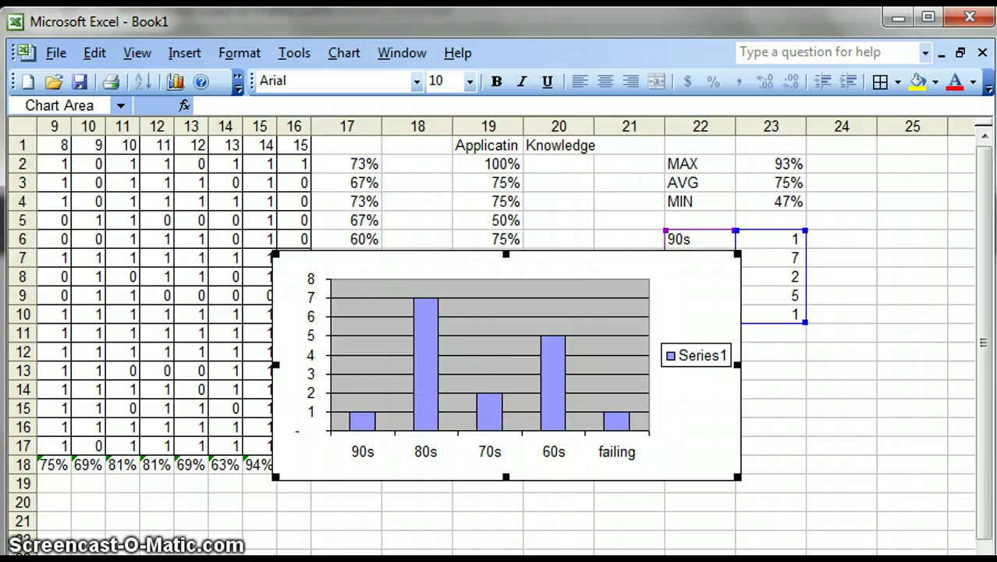
{"action": "left_click_drag", "start_coordinate": [672, 290], "coordinate": [740, 350]}
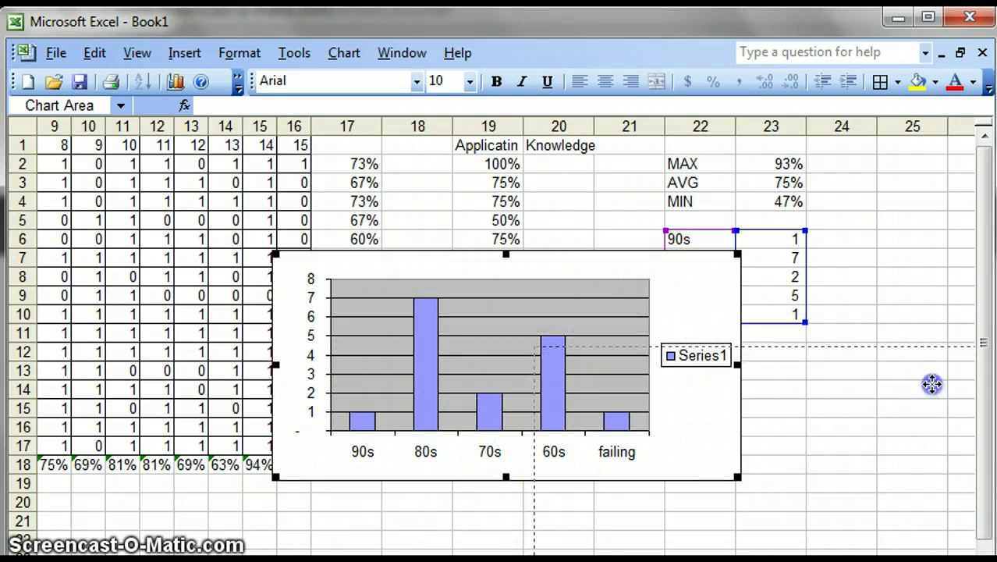
{"action": "left_click_drag", "start_coordinate": [932, 383], "coordinate": [934, 380]}
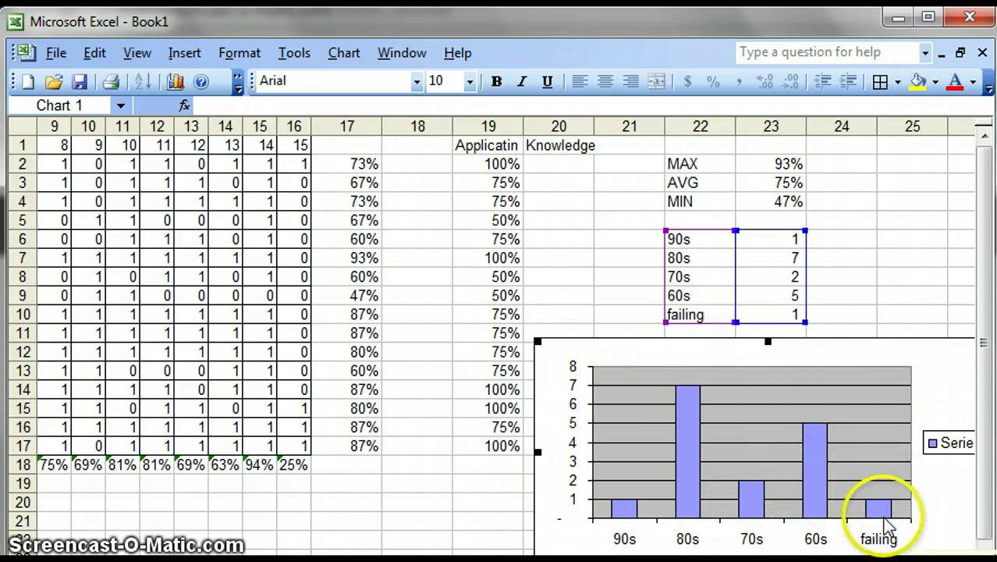
{"action": "scroll", "coordinate": [507, 335], "scroll_direction": "right", "scroll_amount": 9}
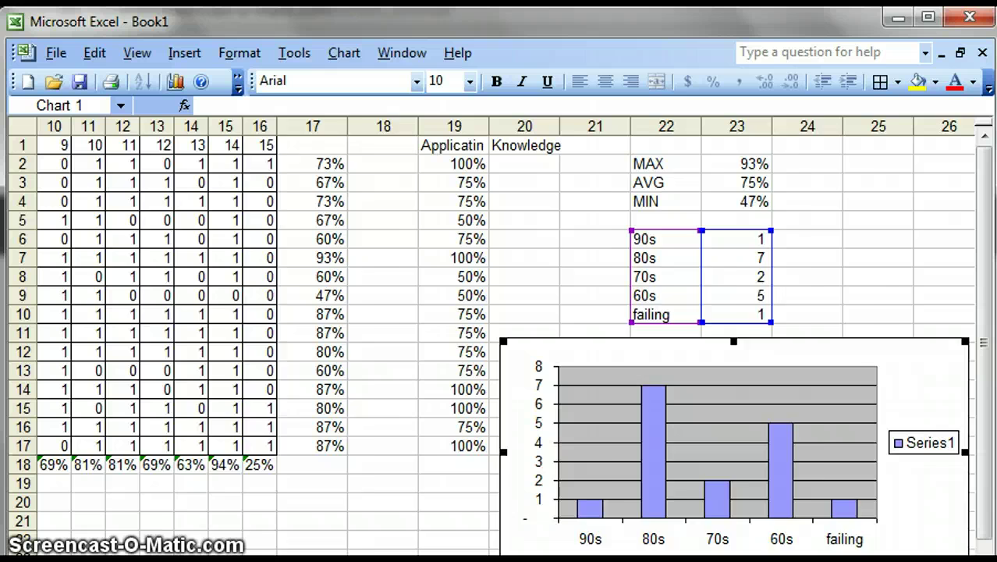
{"action": "scroll", "coordinate": [506, 336], "scroll_direction": "right", "scroll_amount": 2}
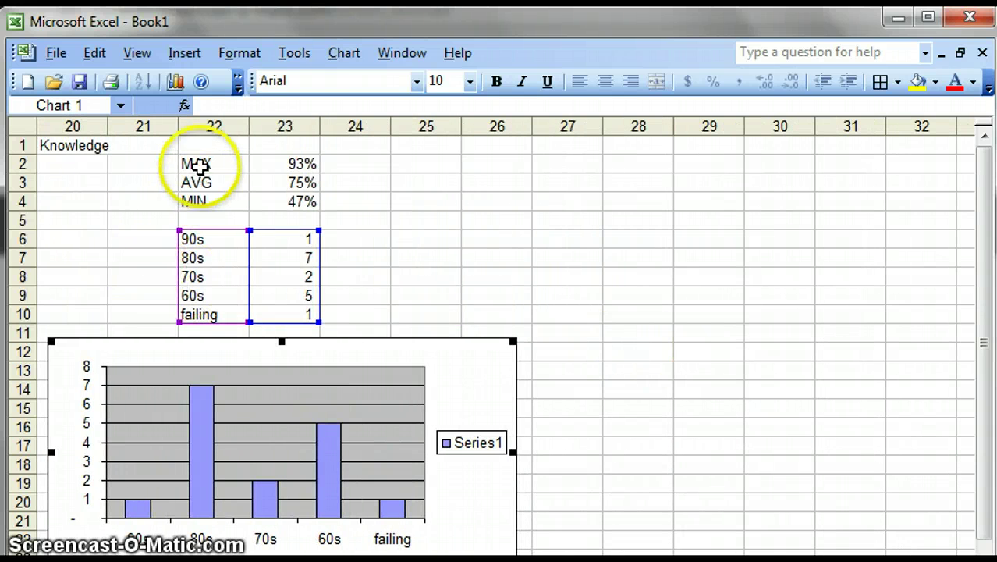
{"action": "mouse_move", "coordinate": [195, 163]}
{"action": "left_mouse_down"}
{"action": "mouse_move", "coordinate": [282, 309]}
{"action": "mouse_move", "coordinate": [334, 305]}
{"action": "mouse_move", "coordinate": [312, 314]}
{"action": "mouse_move", "coordinate": [210, 163]}
{"action": "left_mouse_up"}
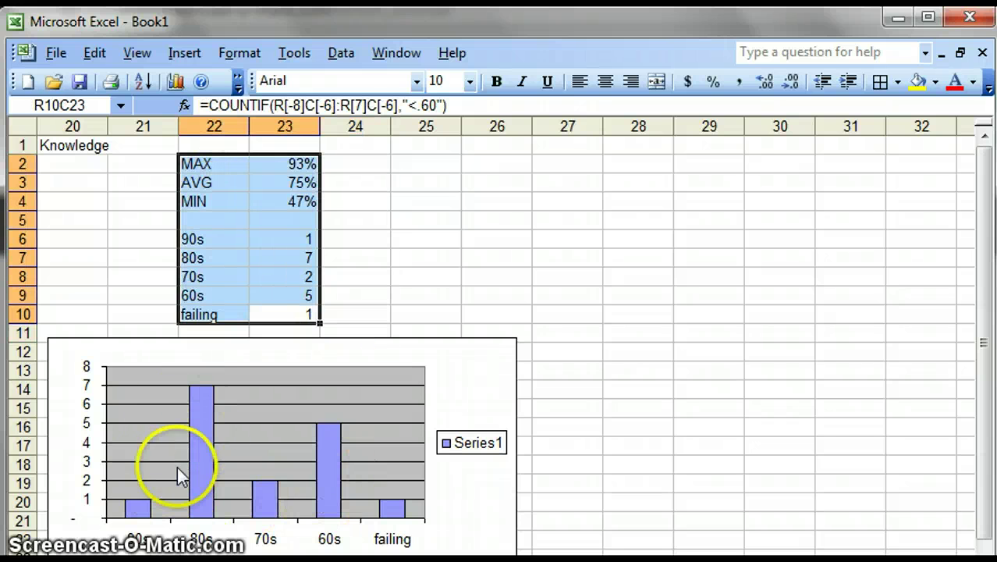
{"action": "left_click", "coordinate": [491, 444]}
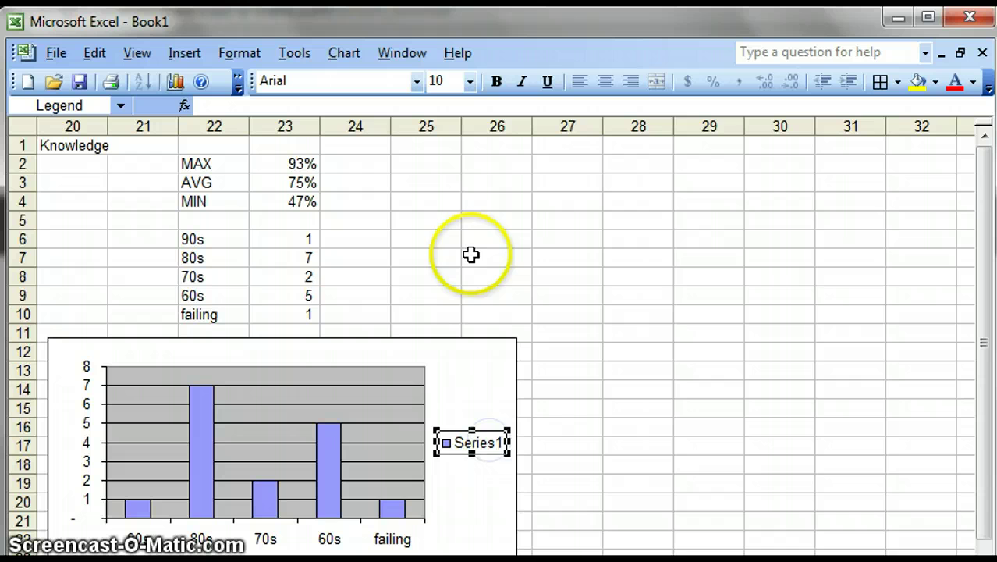
{"action": "left_click", "coordinate": [357, 291]}
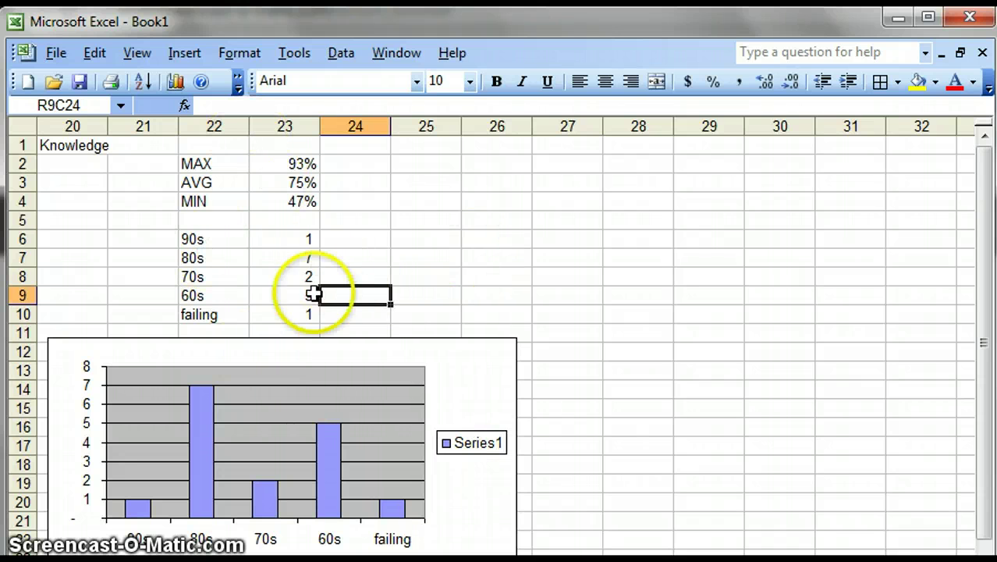
{"action": "left_click_drag", "start_coordinate": [222, 223], "coordinate": [269, 225]}
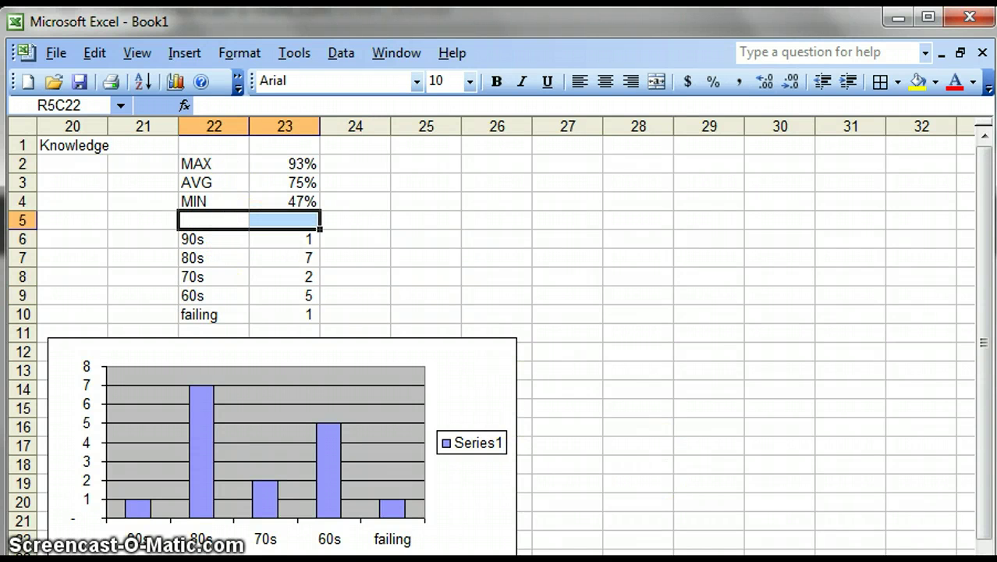
{"action": "scroll", "coordinate": [499, 336], "scroll_direction": "left", "scroll_amount": 7}
{"action": "scroll", "coordinate": [499, 335], "scroll_direction": "left", "scroll_amount": 3}
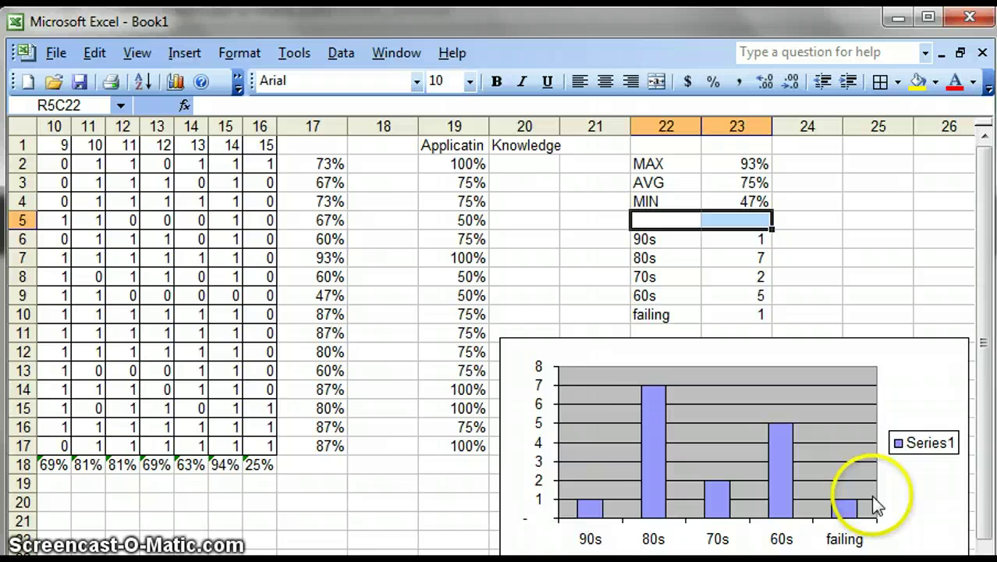
{"action": "double_click", "coordinate": [900, 428]}
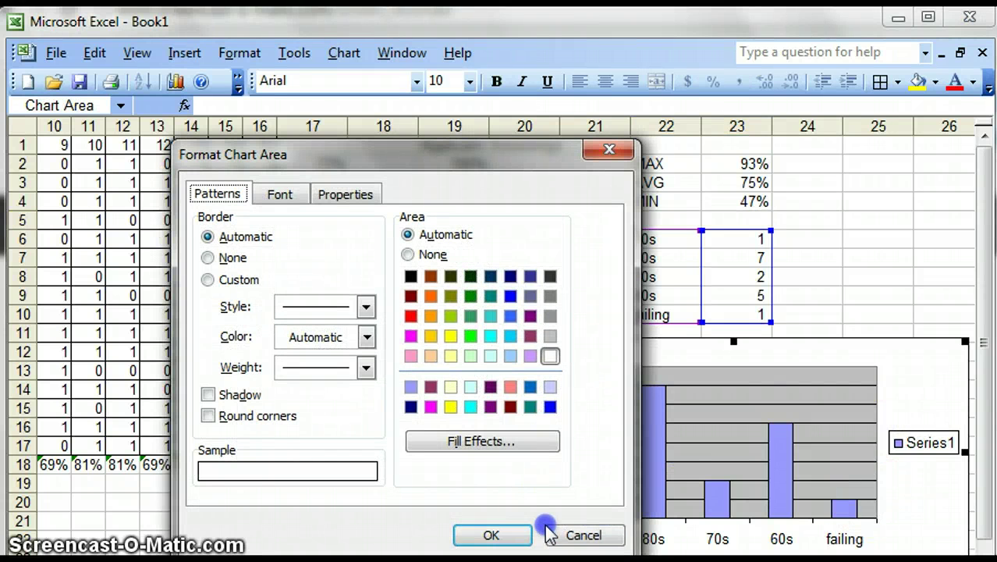
{"action": "left_click", "coordinate": [561, 535]}
{"action": "left_click", "coordinate": [565, 293]}
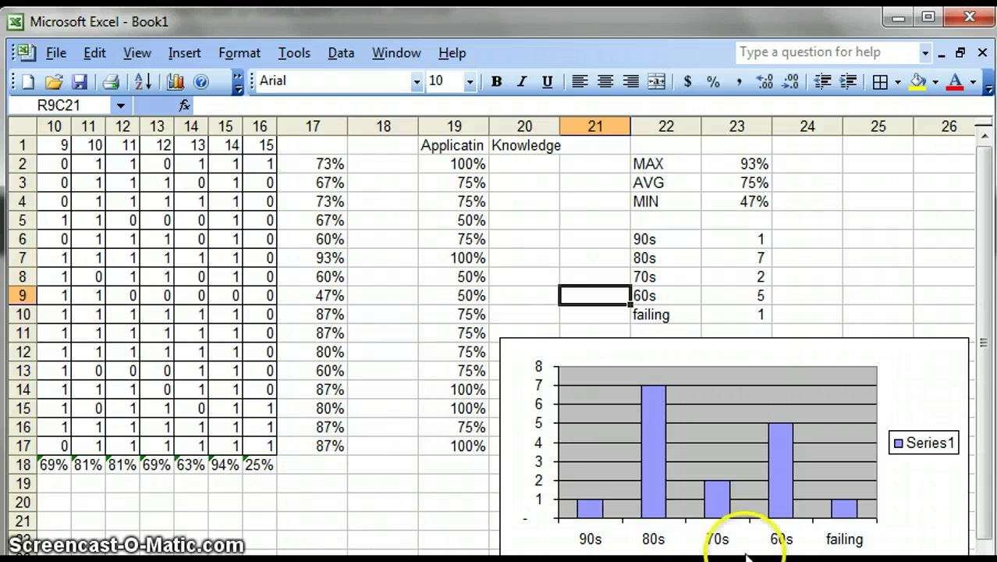
{"action": "scroll", "coordinate": [506, 336], "scroll_direction": "left", "scroll_amount": 9}
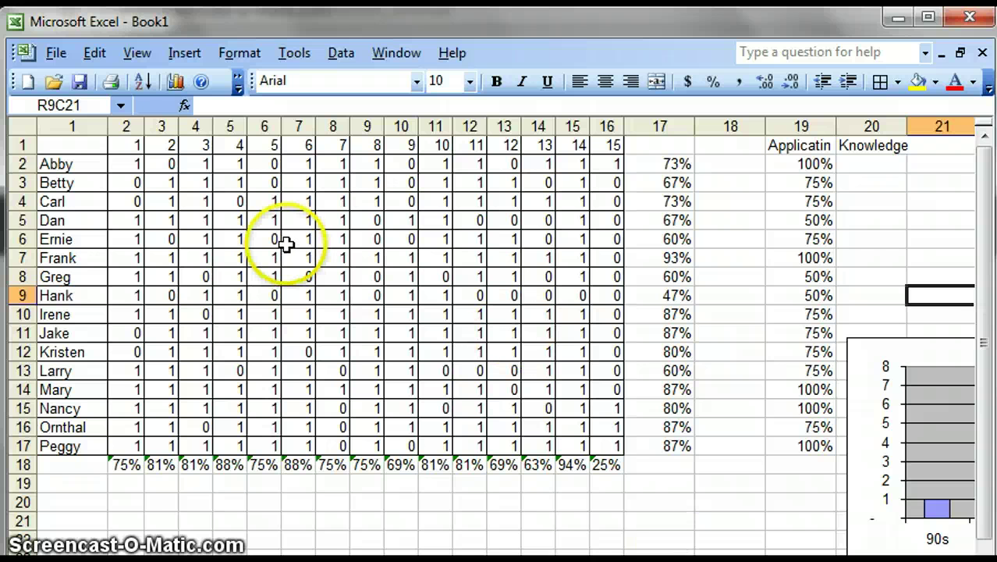
Clear all student scores, enter 1 in R2C2 and fill it down the first question column to row 17.
{"action": "left_click_drag", "start_coordinate": [133, 166], "coordinate": [598, 443]}
{"action": "key", "text": "Delete"}
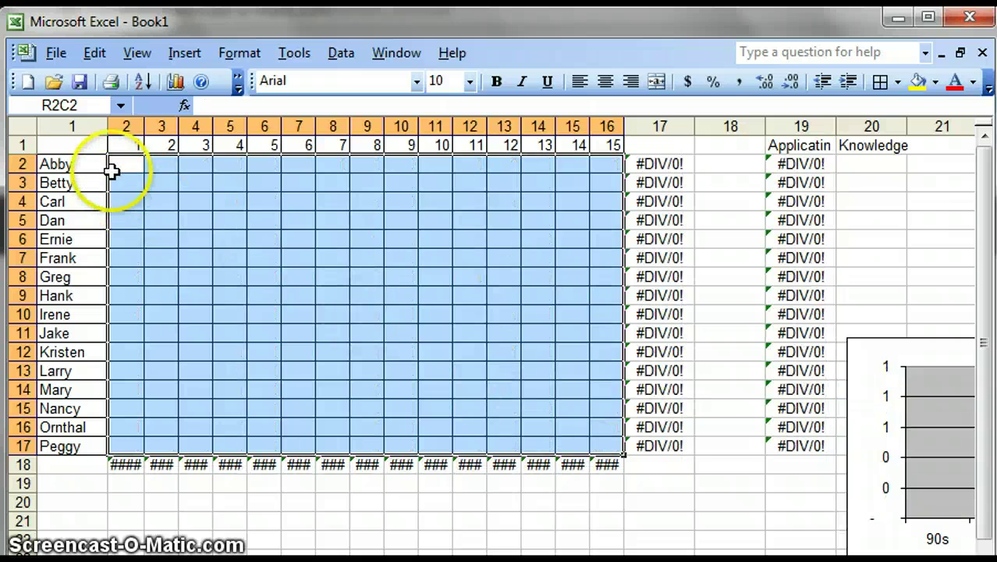
{"action": "left_click", "coordinate": [115, 168]}
{"action": "type", "text": "1"}
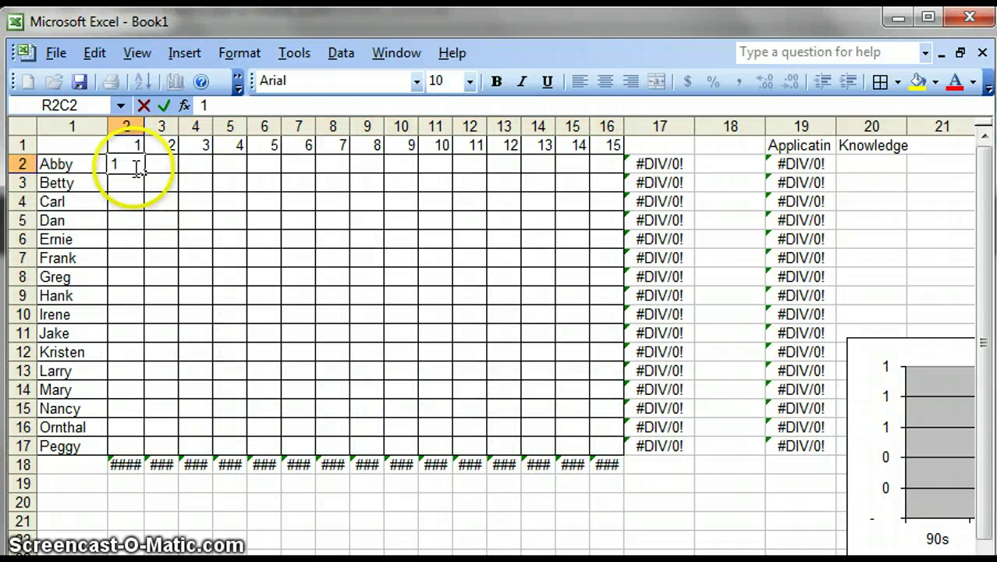
{"action": "left_click", "coordinate": [156, 180]}
{"action": "left_click", "coordinate": [138, 166]}
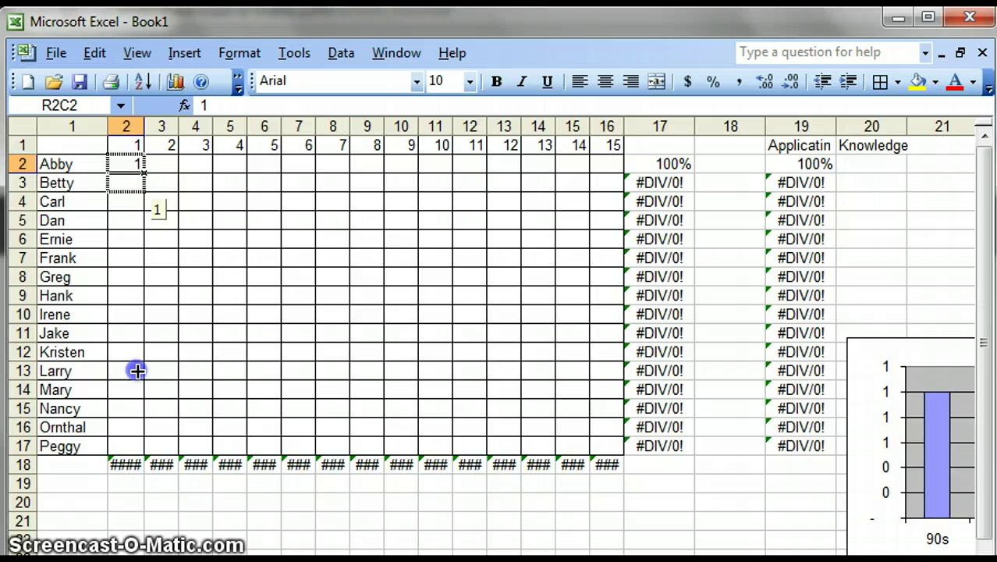
{"action": "left_click_drag", "start_coordinate": [137, 371], "coordinate": [606, 429]}
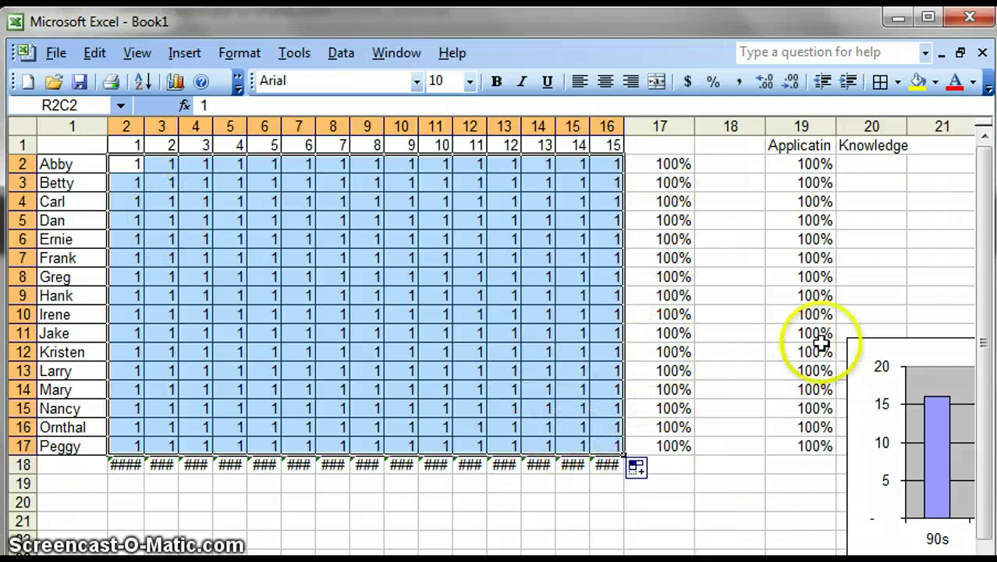
{"action": "scroll", "coordinate": [499, 312], "scroll_direction": "right", "scroll_amount": 4}
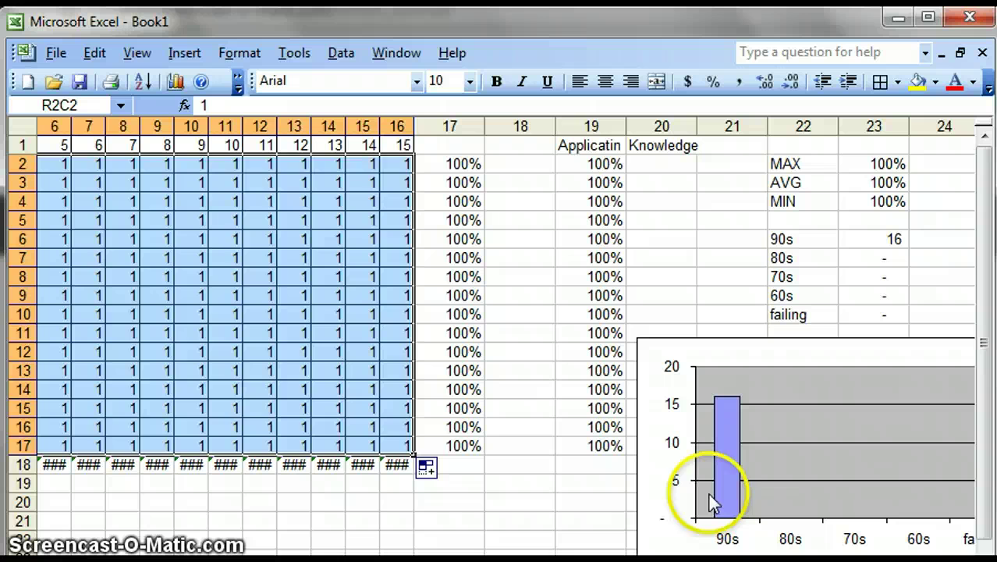
AutoFit question columns 2–16 so the row 18 averages display 100% instead of ###.
{"action": "left_click", "coordinate": [576, 161]}
{"action": "left_click_drag", "start_coordinate": [568, 143], "coordinate": [617, 192]}
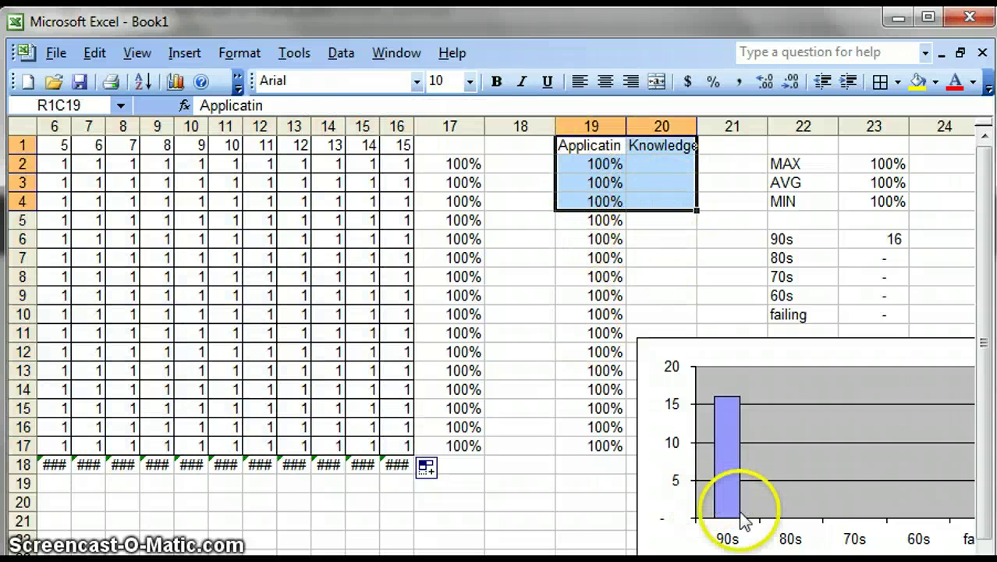
{"action": "scroll", "coordinate": [513, 336], "scroll_direction": "right", "scroll_amount": 5}
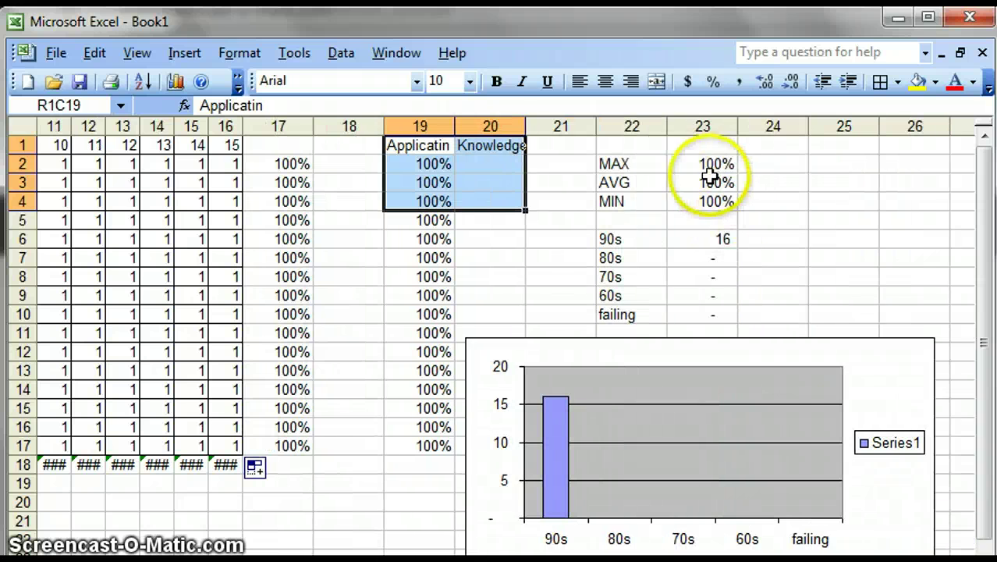
{"action": "left_click_drag", "start_coordinate": [687, 240], "coordinate": [659, 316]}
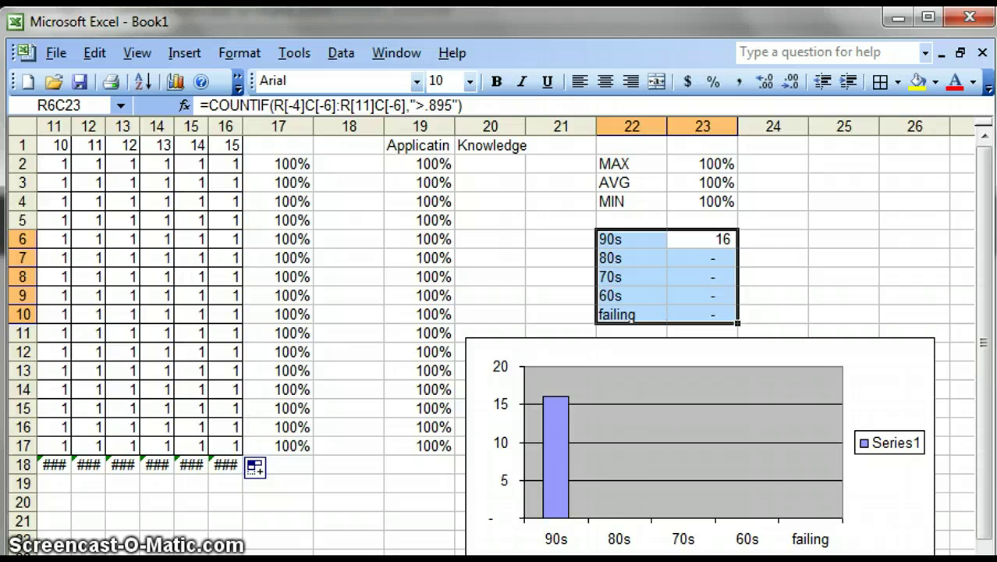
{"action": "scroll", "coordinate": [499, 312], "scroll_direction": "left", "scroll_amount": 10}
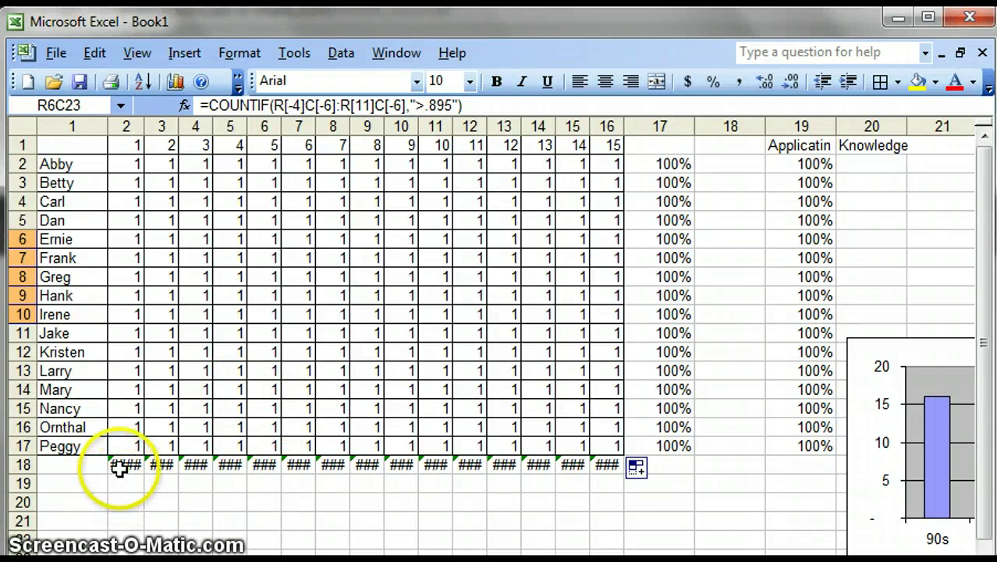
{"action": "left_click_drag", "start_coordinate": [125, 465], "coordinate": [595, 469]}
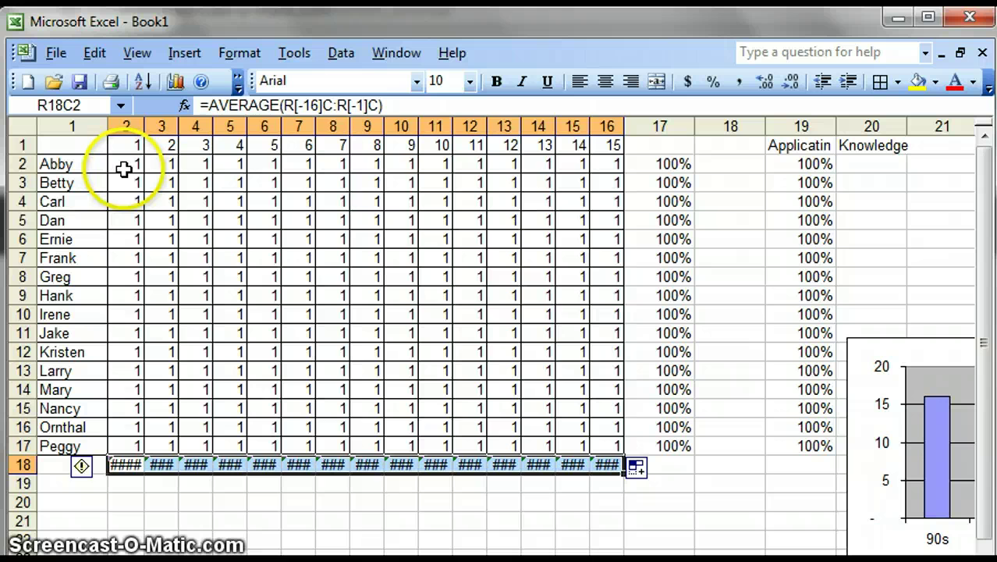
{"action": "left_click_drag", "start_coordinate": [125, 125], "coordinate": [605, 139]}
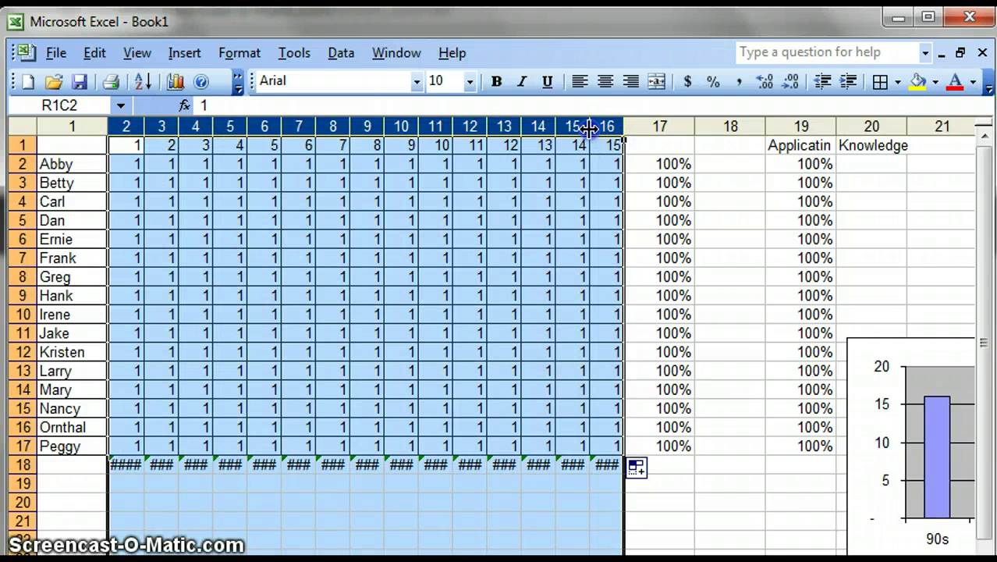
{"action": "double_click", "coordinate": [589, 127]}
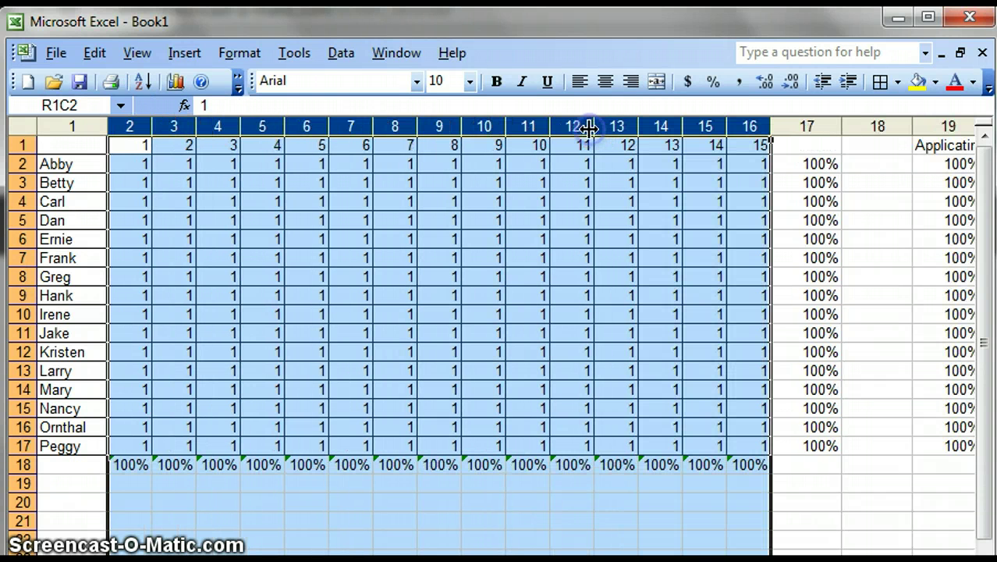
{"action": "left_click", "coordinate": [136, 144]}
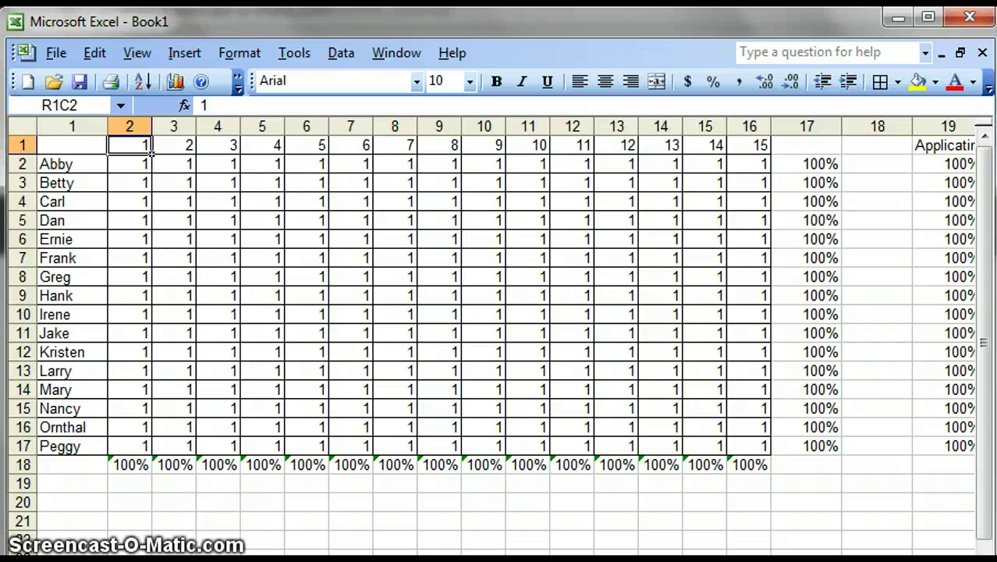